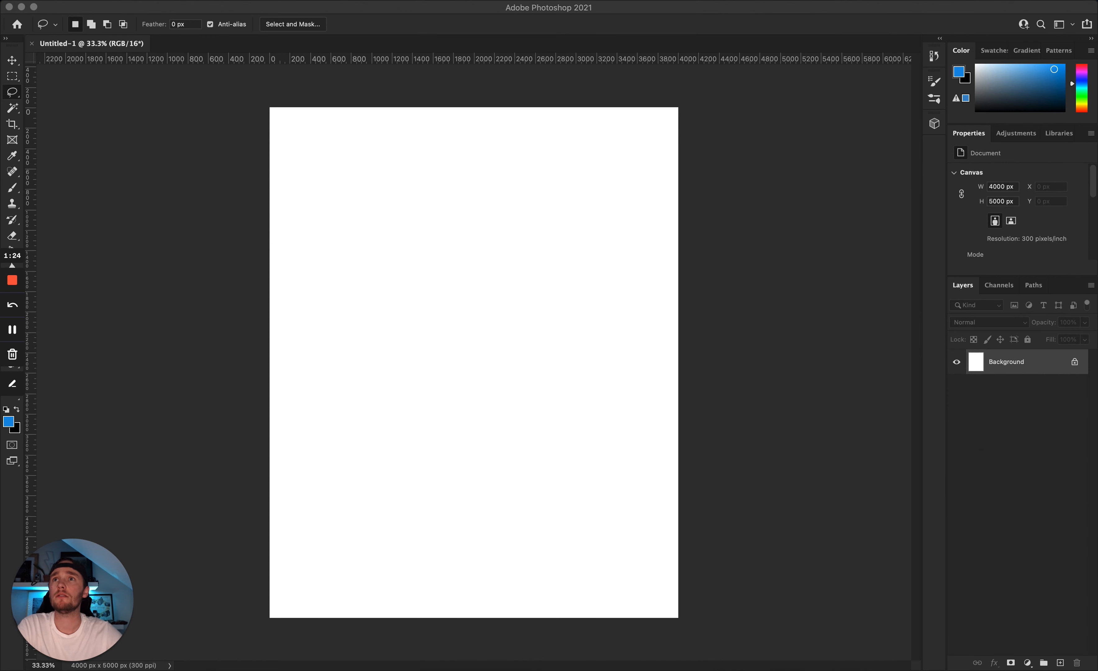
Step: Place the Unsplash water-surface photo in the document at full canvas width, 4000 px, and commit it
{"action": "left_click_drag", "start_coordinate": [417, 1], "coordinate": [455, 355]}
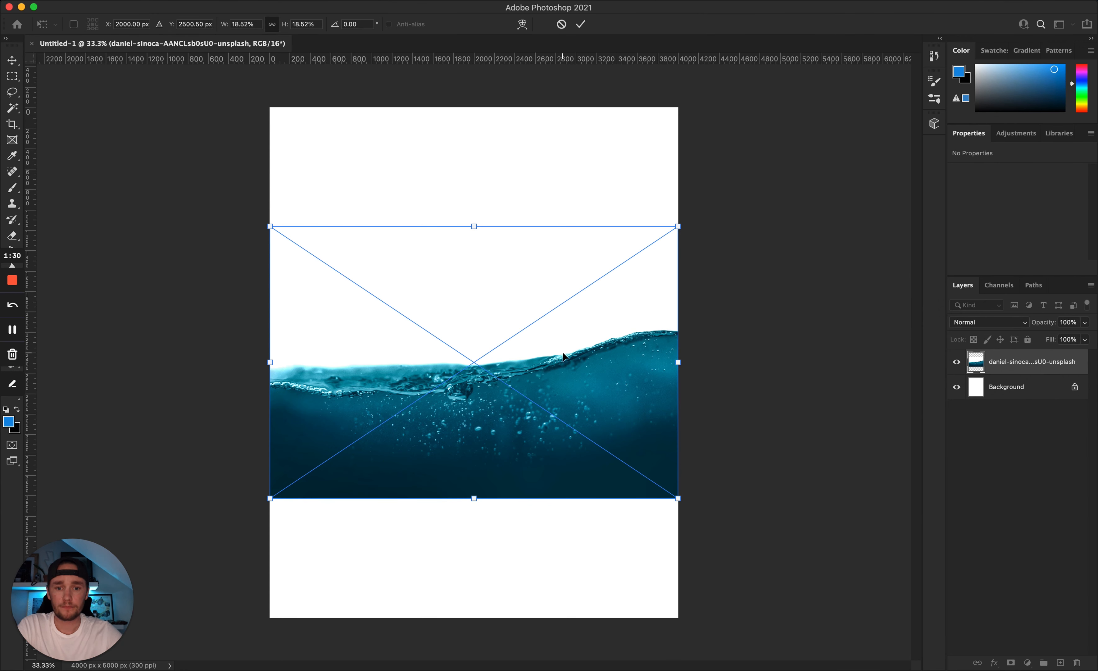
{"action": "key", "text": "Return"}
{"action": "key", "text": "l"}
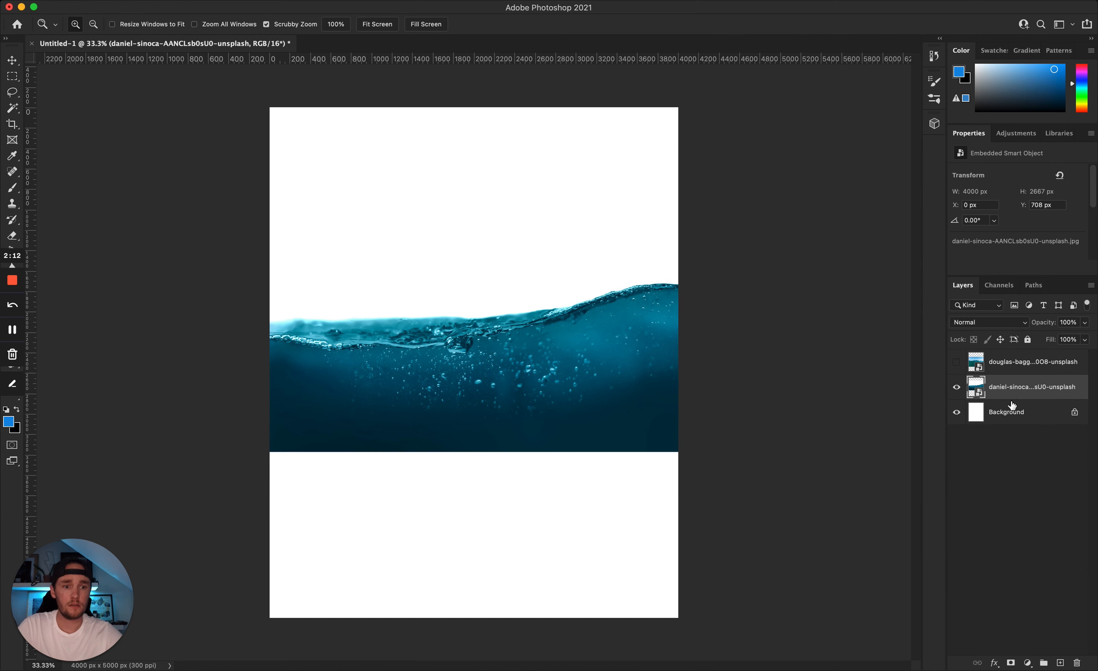
Step: Add a layer mask to the water-surface layer and paint out its deep lower water with a soft black 800 px brush
{"action": "left_click", "coordinate": [1011, 662]}
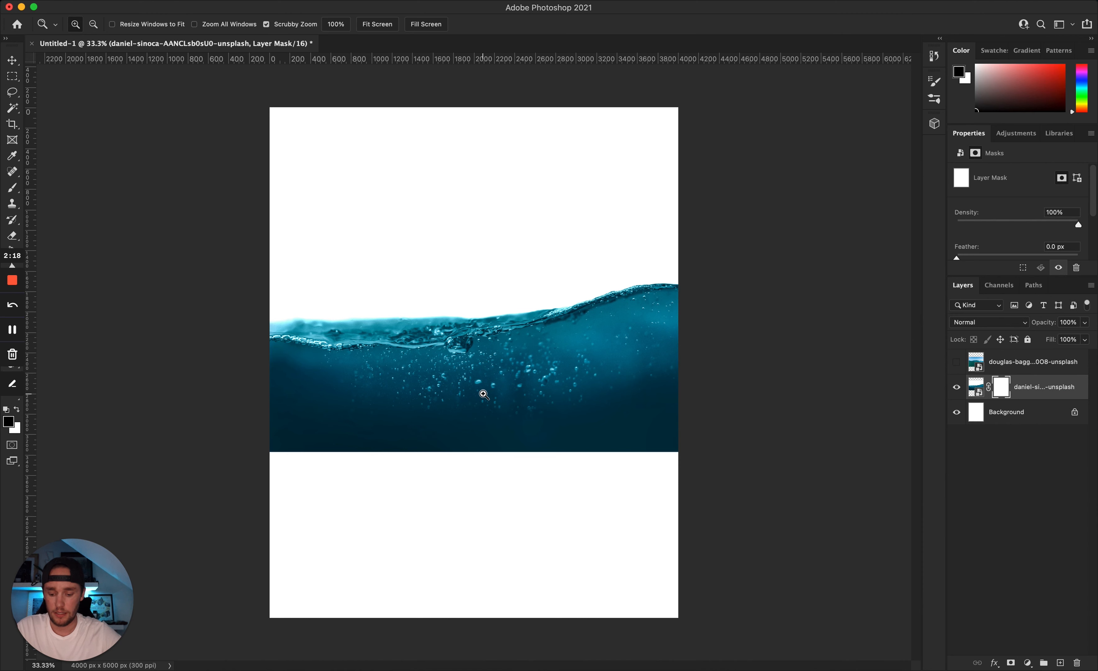
{"action": "key", "text": "b"}
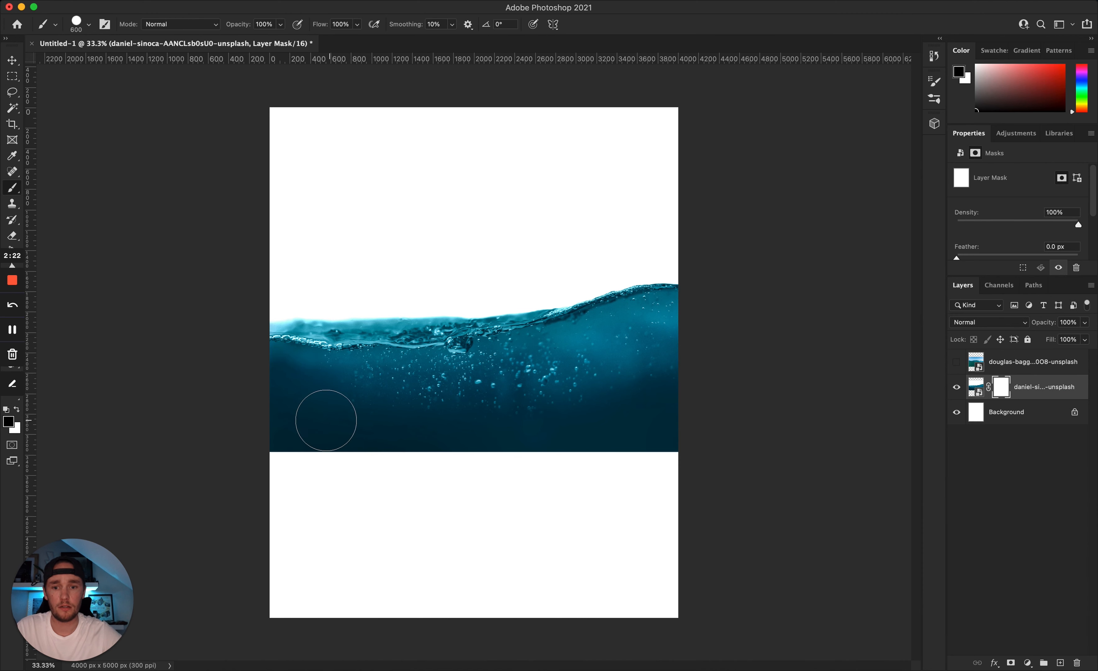
{"action": "key", "text": "bracketright"}
{"action": "key", "text": "bracketright"}
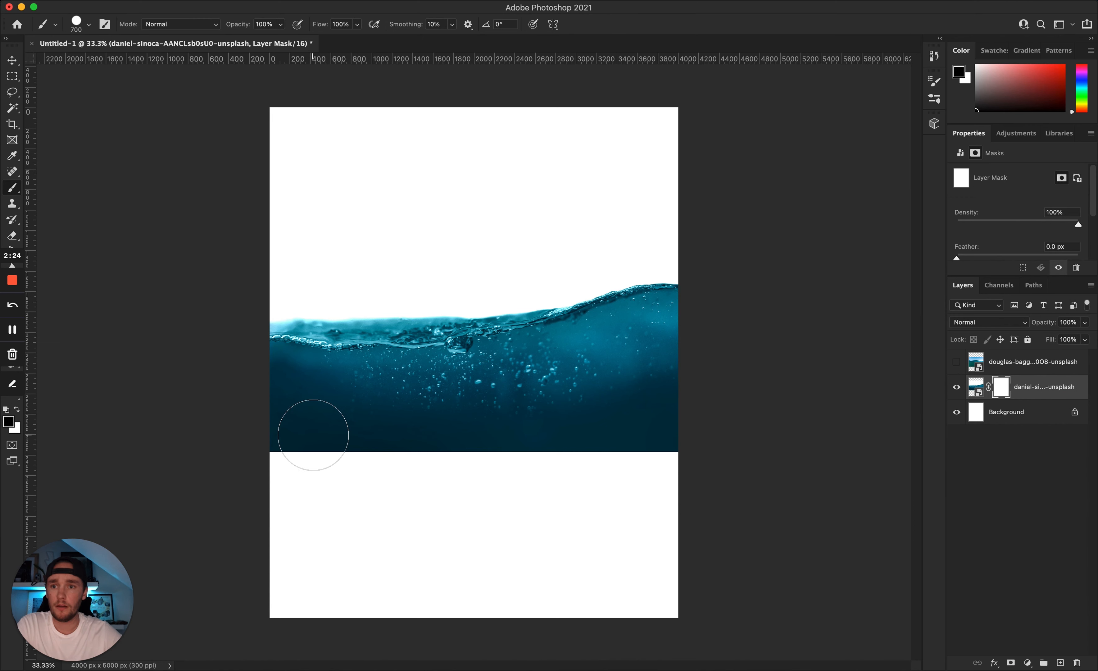
{"action": "left_click", "coordinate": [90, 25]}
{"action": "left_click", "coordinate": [93, 189]}
{"action": "left_click", "coordinate": [326, 12]}
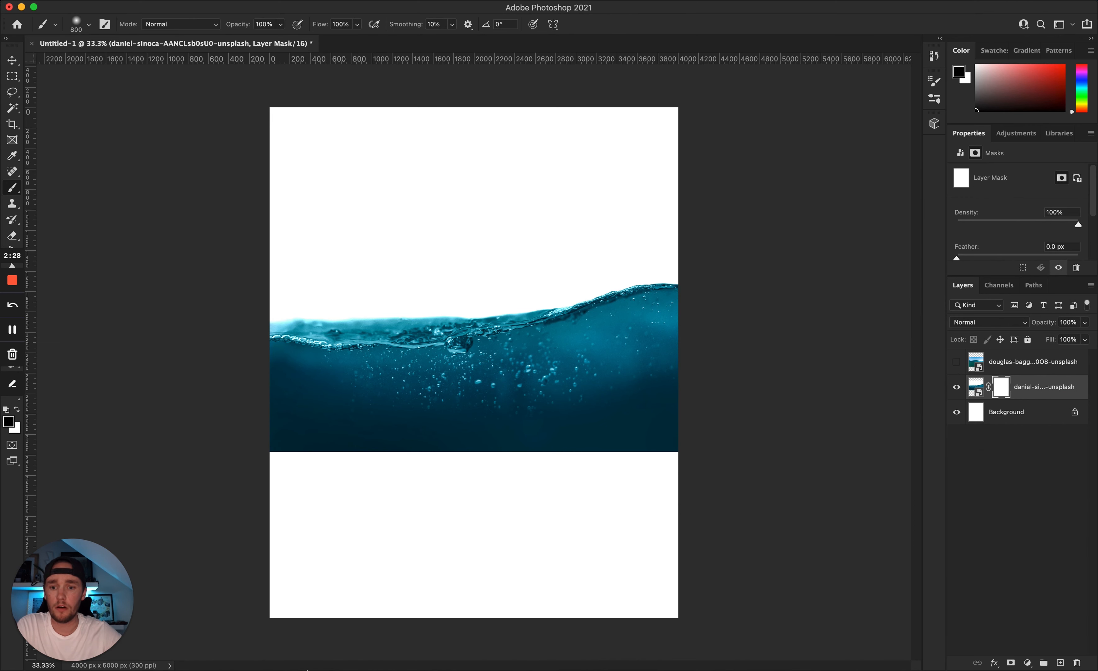
{"action": "left_click_drag", "start_coordinate": [302, 460], "coordinate": [351, 470]}
{"action": "mouse_move", "coordinate": [470, 471]}
{"action": "left_mouse_down"}
{"action": "mouse_move", "coordinate": [500, 441]}
{"action": "mouse_move", "coordinate": [645, 446]}
{"action": "mouse_move", "coordinate": [555, 465]}
{"action": "left_mouse_up"}
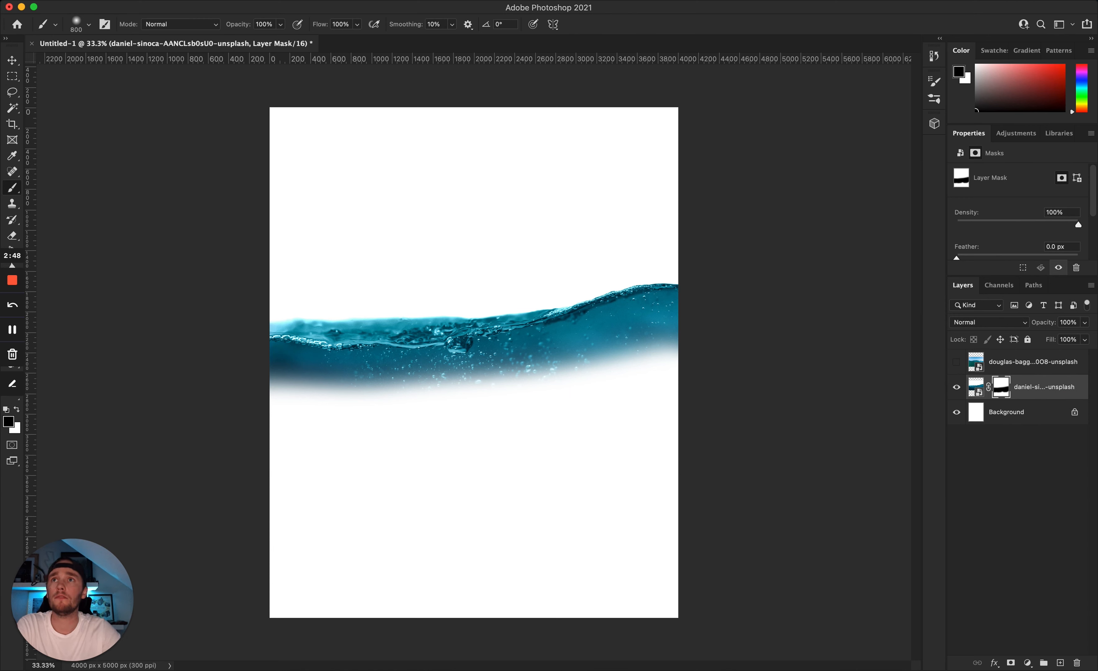
Step: Place the Pexels underwater seabed photo beneath the water-surface layer and move it to about X 289 px, Y 2575 px
{"action": "left_click_drag", "start_coordinate": [155, 5], "coordinate": [460, 476]}
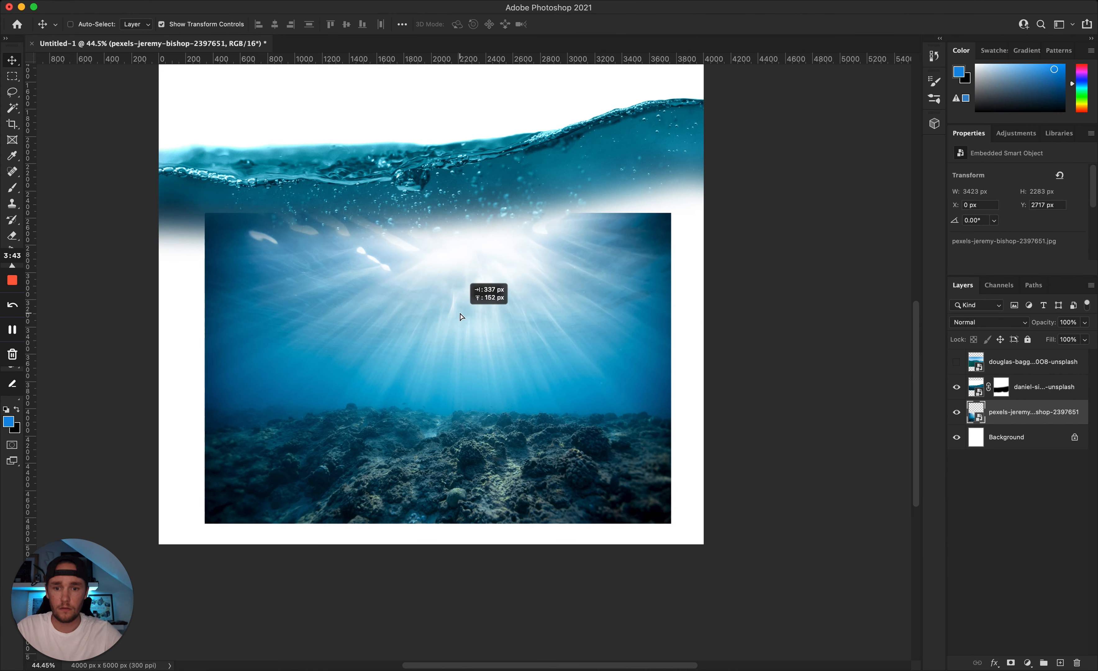
{"action": "left_click_drag", "start_coordinate": [469, 284], "coordinate": [462, 286]}
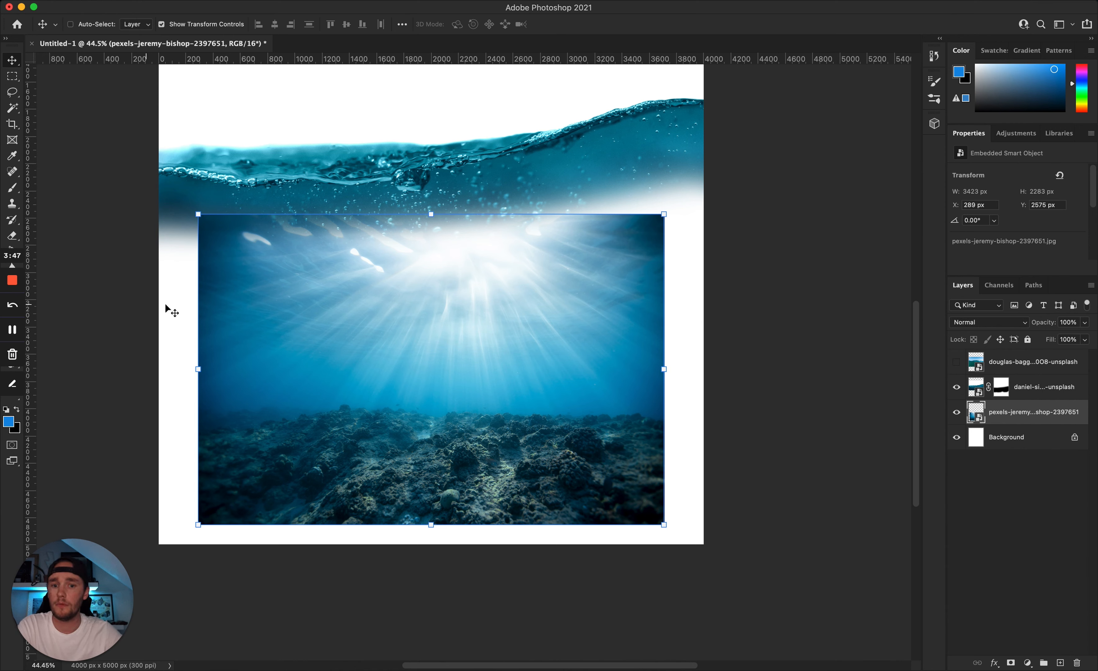
Step: Lasso the water above the seabed rocks, invert the selection and mask the seabed layer so only the rocks remain
{"action": "key", "text": "l"}
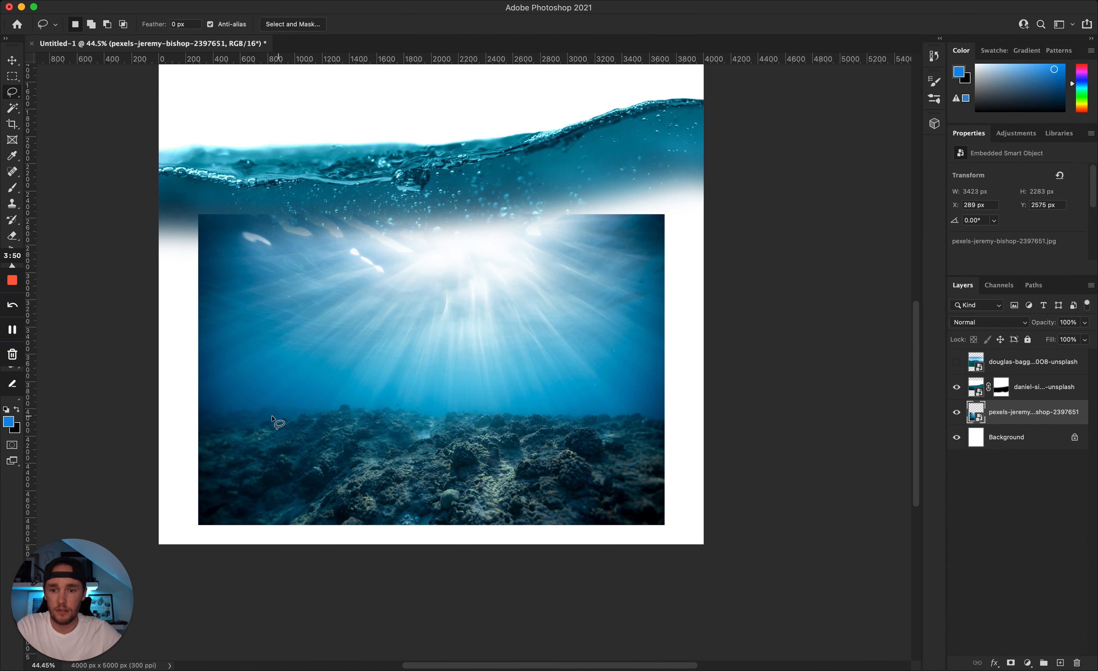
{"action": "mouse_move", "coordinate": [188, 421]}
{"action": "left_mouse_down"}
{"action": "mouse_move", "coordinate": [243, 402]}
{"action": "mouse_move", "coordinate": [368, 397]}
{"action": "mouse_move", "coordinate": [666, 414]}
{"action": "mouse_move", "coordinate": [671, 193]}
{"action": "mouse_move", "coordinate": [354, 188]}
{"action": "mouse_move", "coordinate": [174, 202]}
{"action": "mouse_move", "coordinate": [172, 343]}
{"action": "mouse_move", "coordinate": [189, 422]}
{"action": "left_mouse_up"}
{"action": "key", "text": "b"}
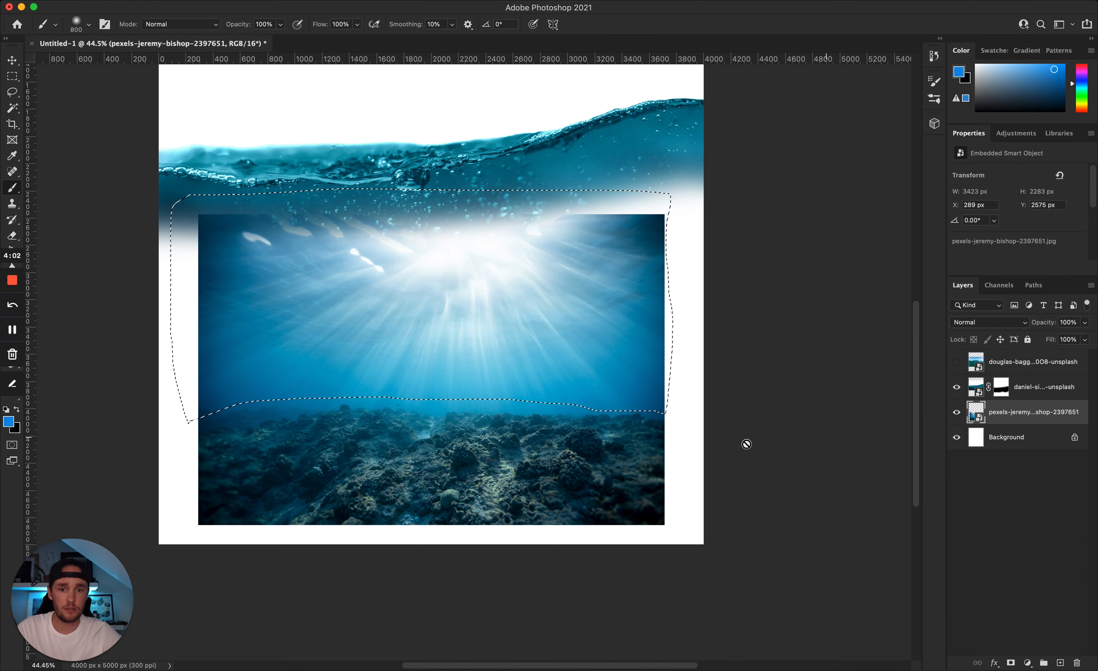
{"action": "key", "text": "l"}
{"action": "right_click", "coordinate": [514, 365]}
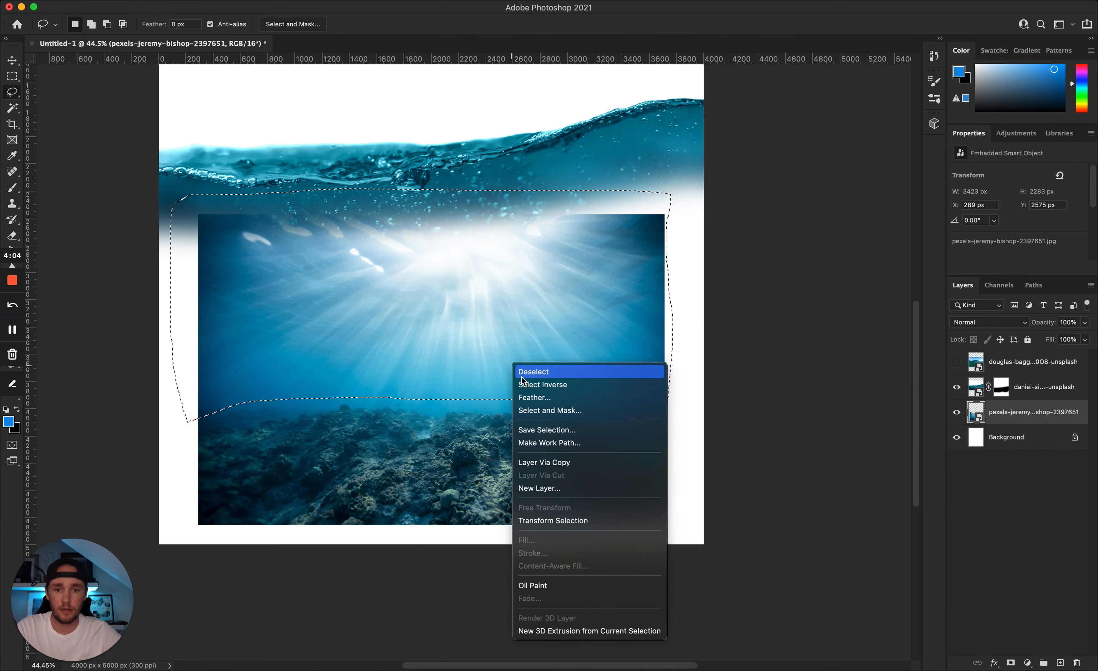
{"action": "left_click", "coordinate": [548, 385]}
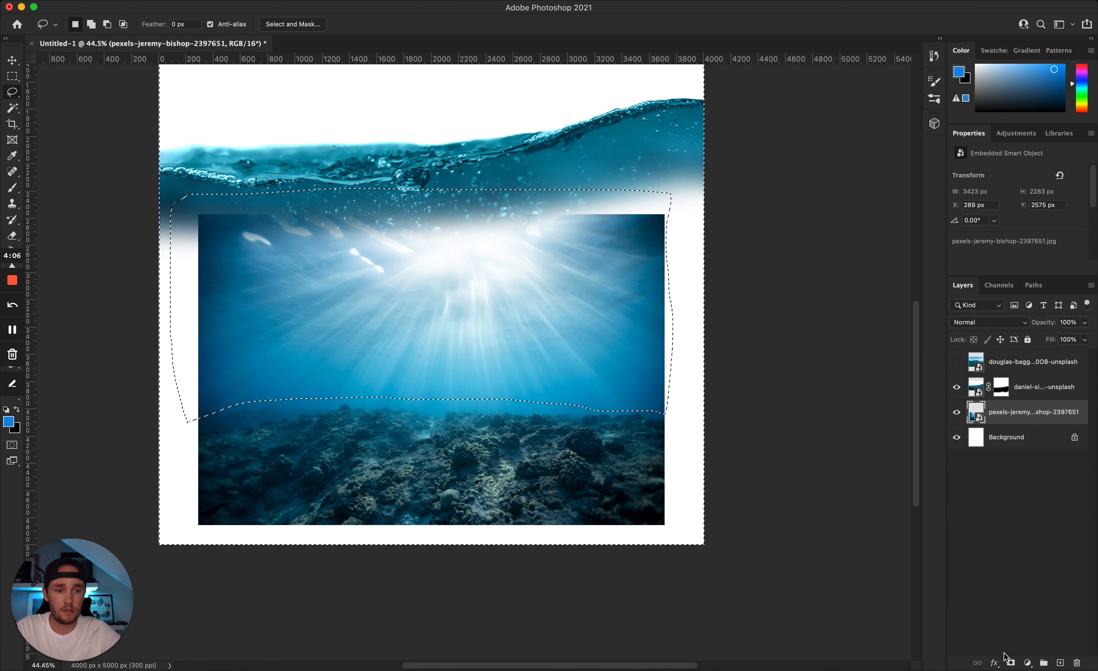
{"action": "left_click", "coordinate": [1012, 662]}
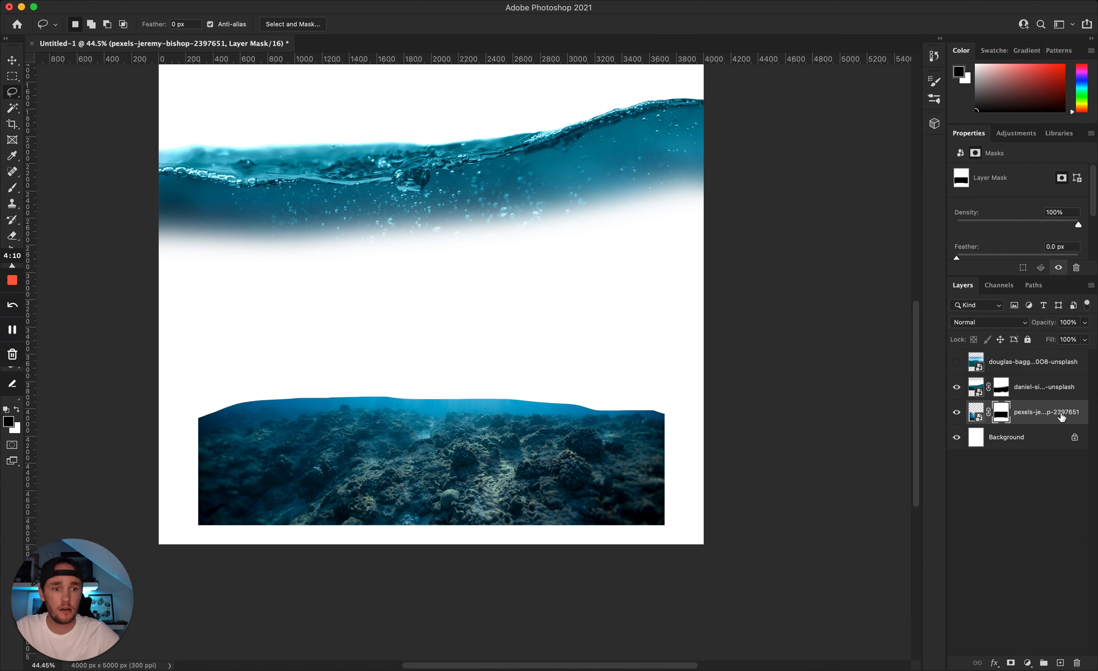
Step: Rename the seabed layer BOTTOM ROCKS and the water-surface layer WATER LIP
{"action": "double_click", "coordinate": [1047, 413]}
{"action": "type", "text": "BOTTOM ROCKS"}
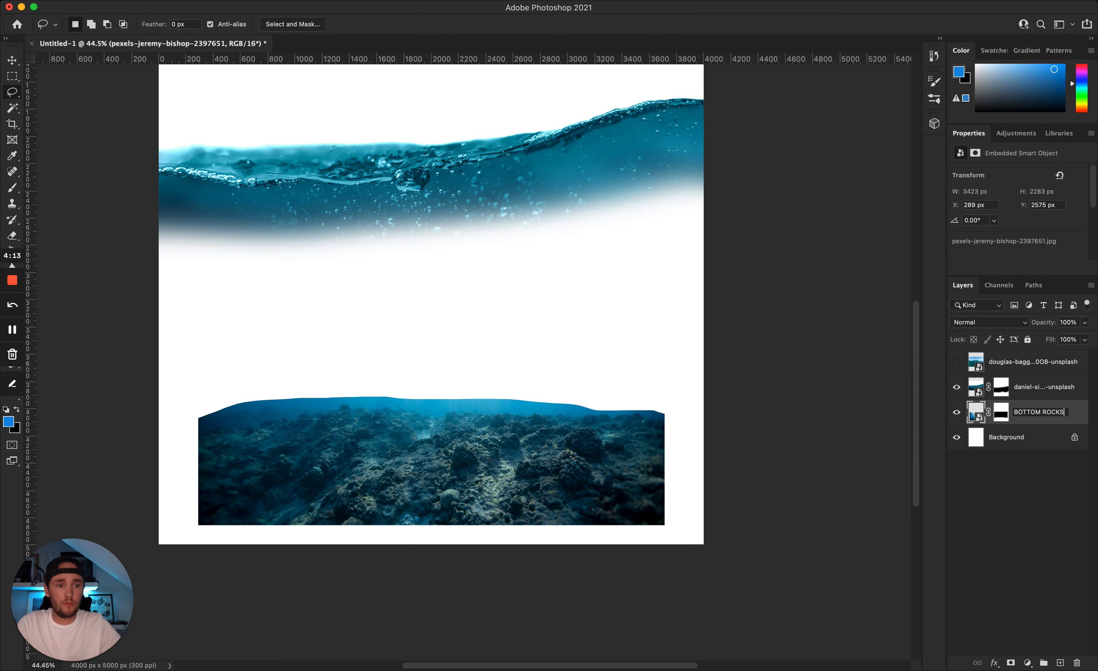
{"action": "key", "text": "Return"}
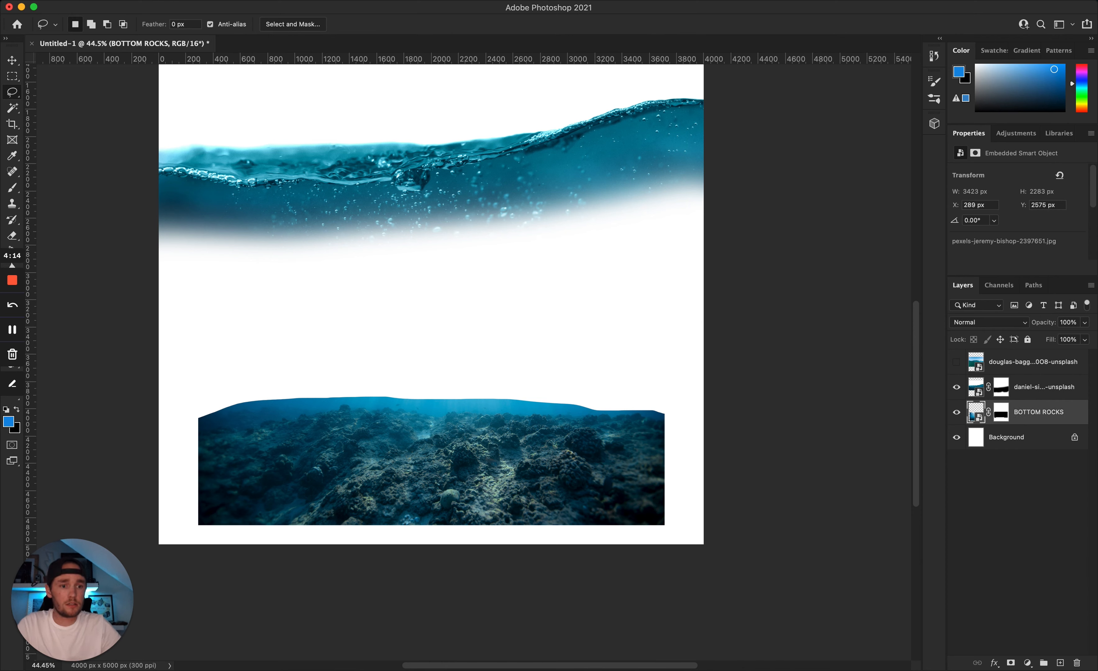
{"action": "double_click", "coordinate": [1039, 387]}
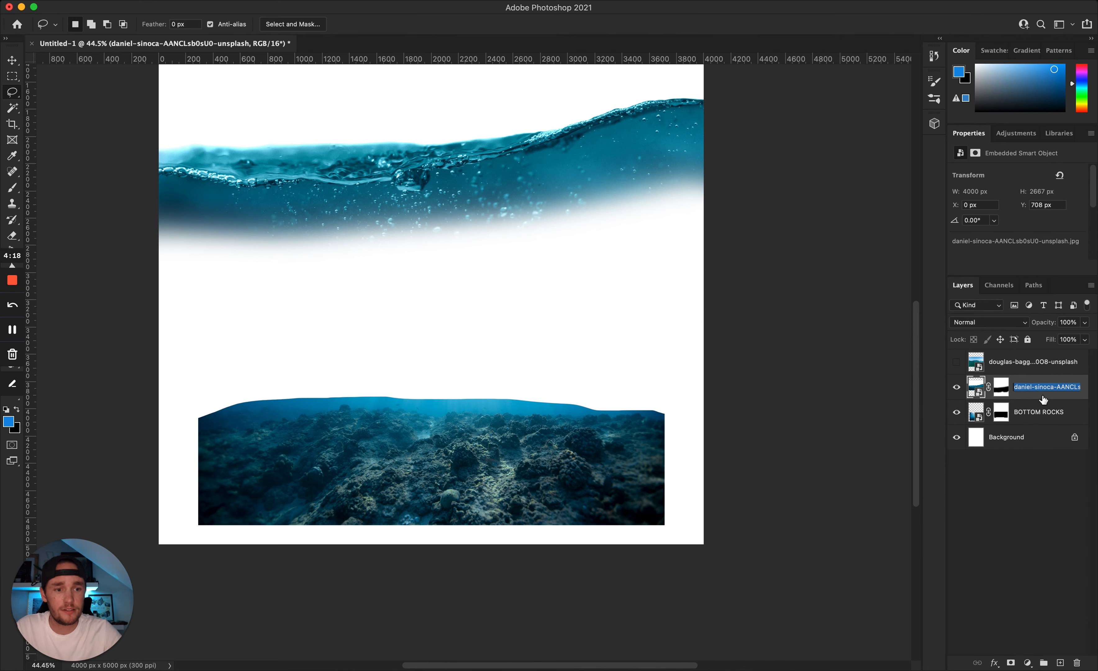
{"action": "type", "text": "UP"}
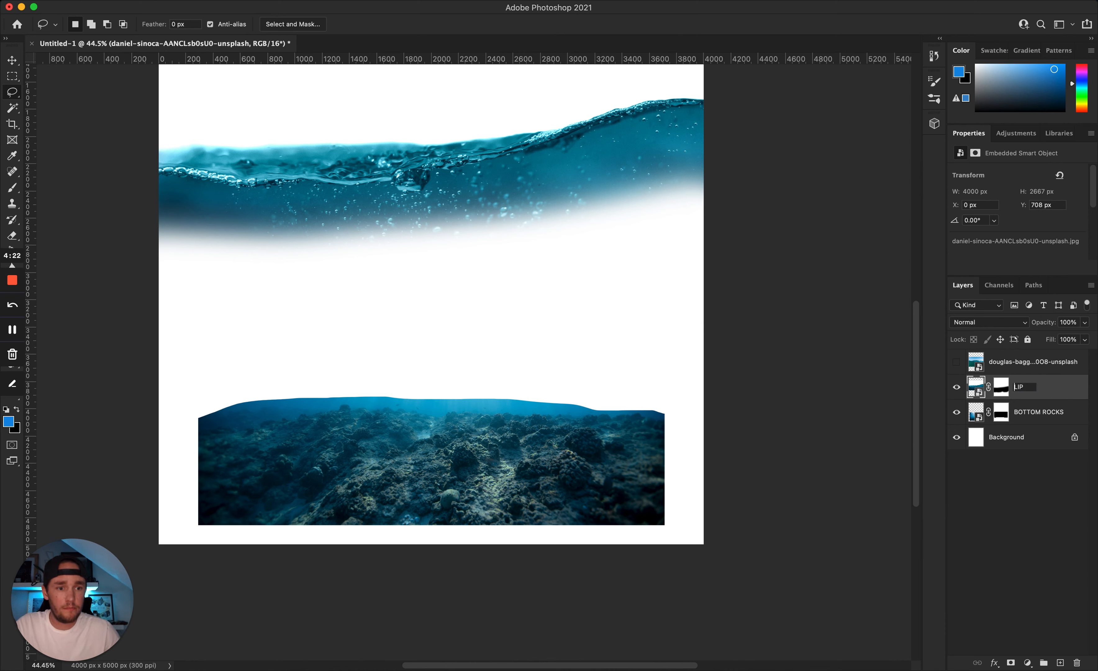
{"action": "key", "text": "Return"}
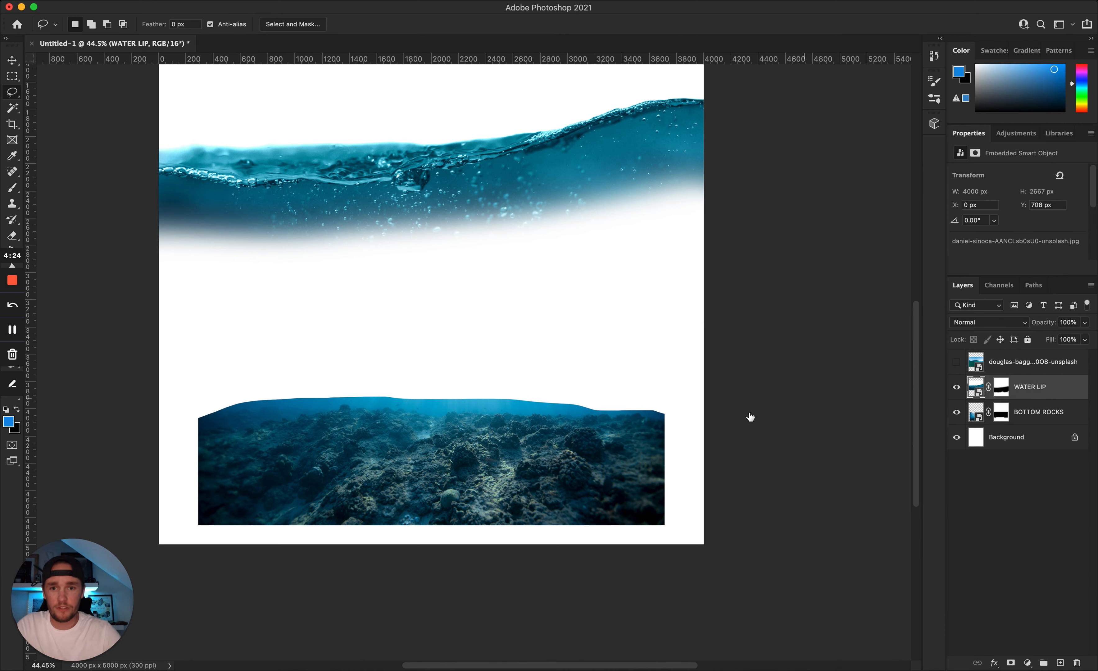
{"action": "left_click", "coordinate": [956, 386]}
{"action": "left_click", "coordinate": [957, 385]}
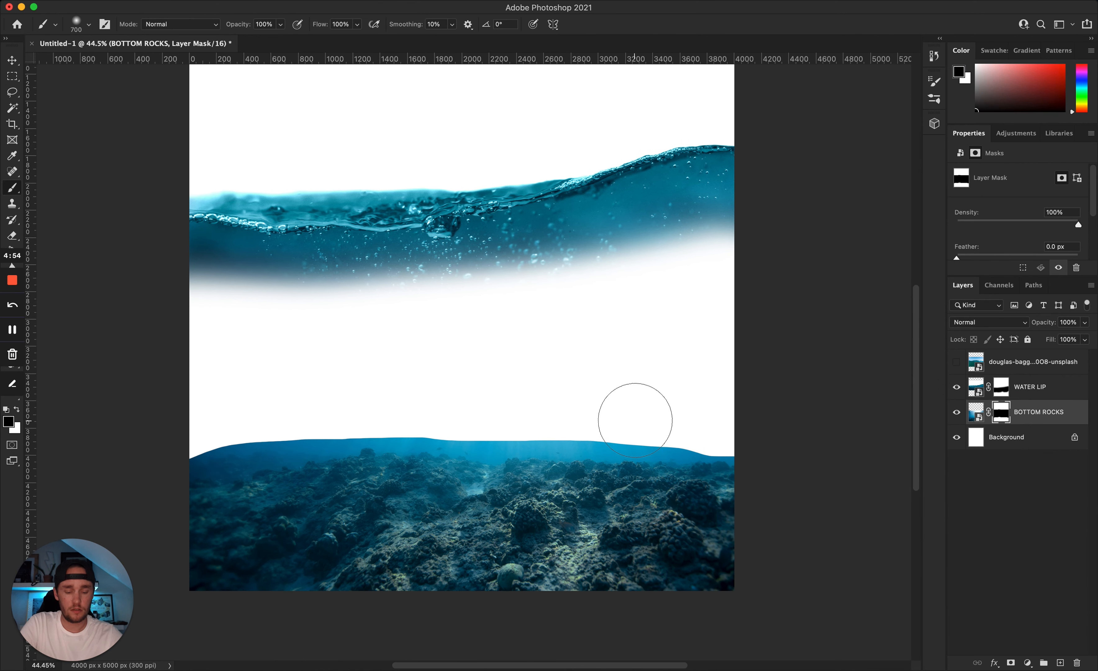
Step: Soften the top edge of the rocks by painting black on the BOTTOM ROCKS mask with a soft 300 px brush
{"action": "key", "text": "bracketleft"}
{"action": "key", "text": "bracketleft"}
{"action": "key", "text": "bracketleft"}
{"action": "key", "text": "bracketleft"}
{"action": "left_click", "coordinate": [720, 449]}
{"action": "mouse_move", "coordinate": [719, 450]}
{"action": "left_mouse_down"}
{"action": "mouse_move", "coordinate": [675, 440]}
{"action": "mouse_move", "coordinate": [736, 451]}
{"action": "mouse_move", "coordinate": [456, 436]}
{"action": "left_mouse_up"}
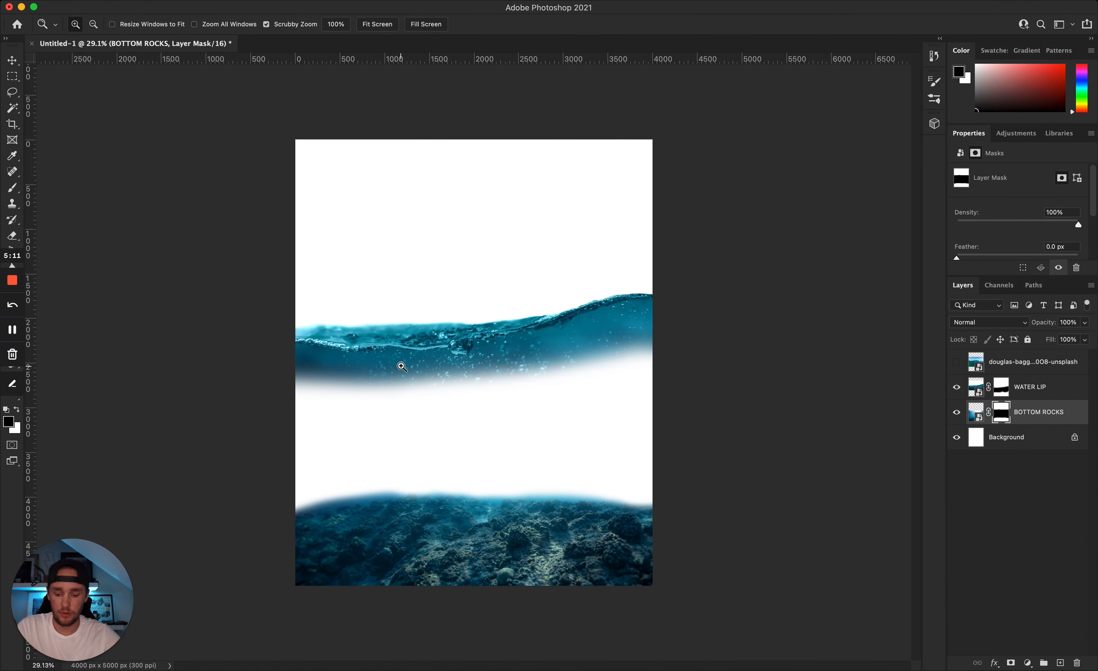
Step: With the rulers shown, add a vertical and a horizontal guide crossing at the centre of the canvas
{"action": "key", "text": "super+r"}
{"action": "key", "text": "v"}
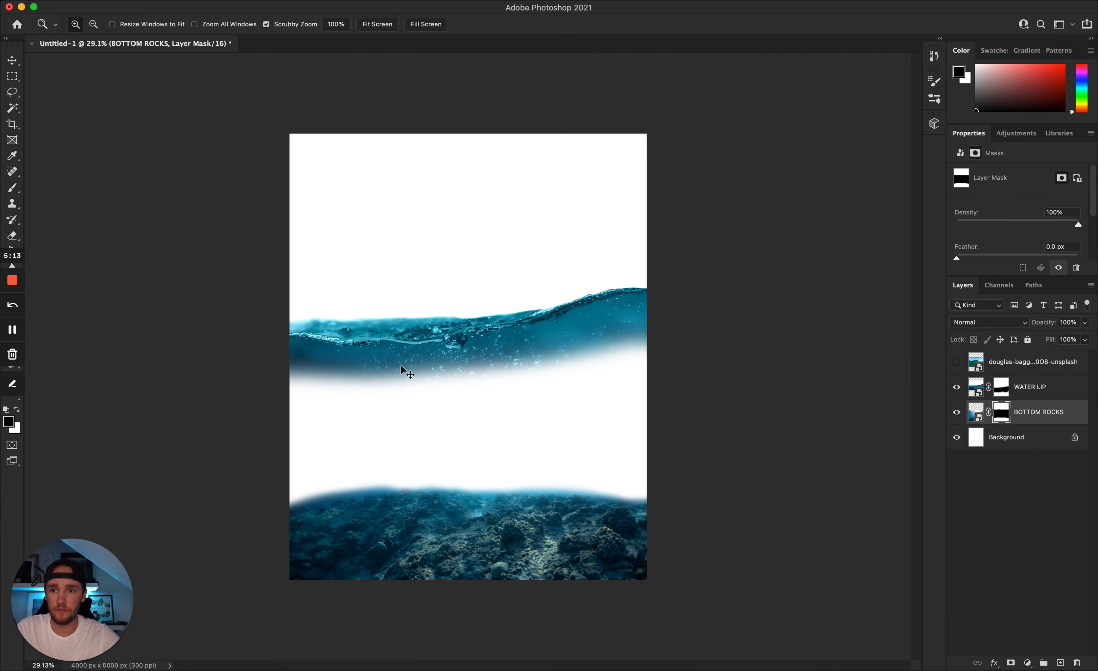
{"action": "key", "text": "super+r"}
{"action": "key", "text": "v"}
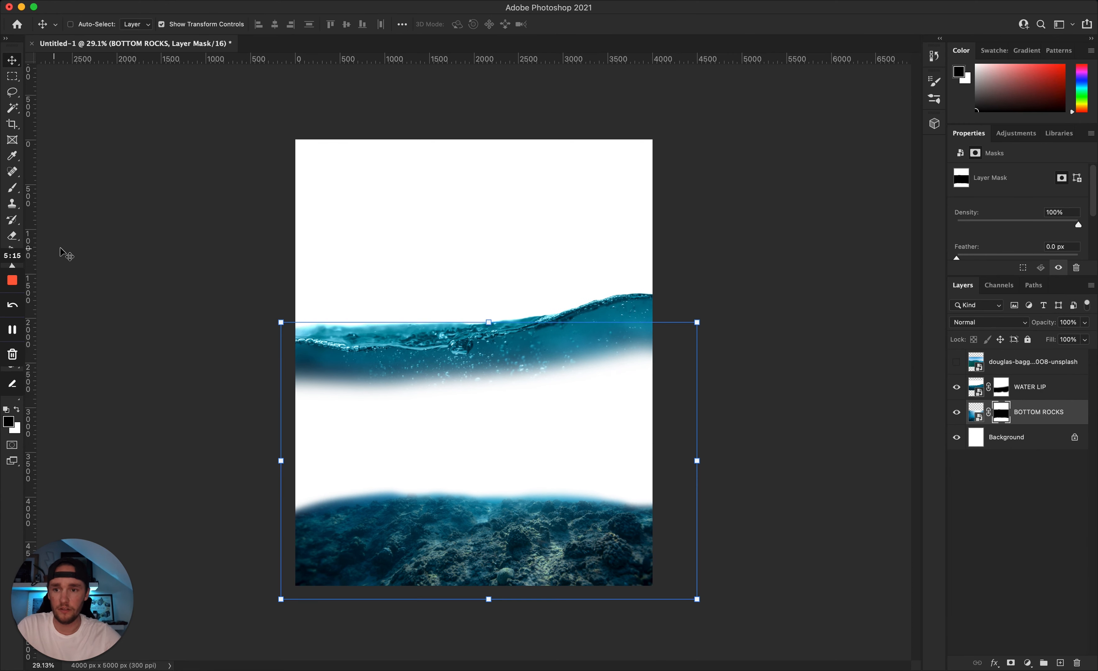
{"action": "left_click_drag", "start_coordinate": [33, 229], "coordinate": [479, 221]}
{"action": "left_click_drag", "start_coordinate": [491, 65], "coordinate": [483, 363]}
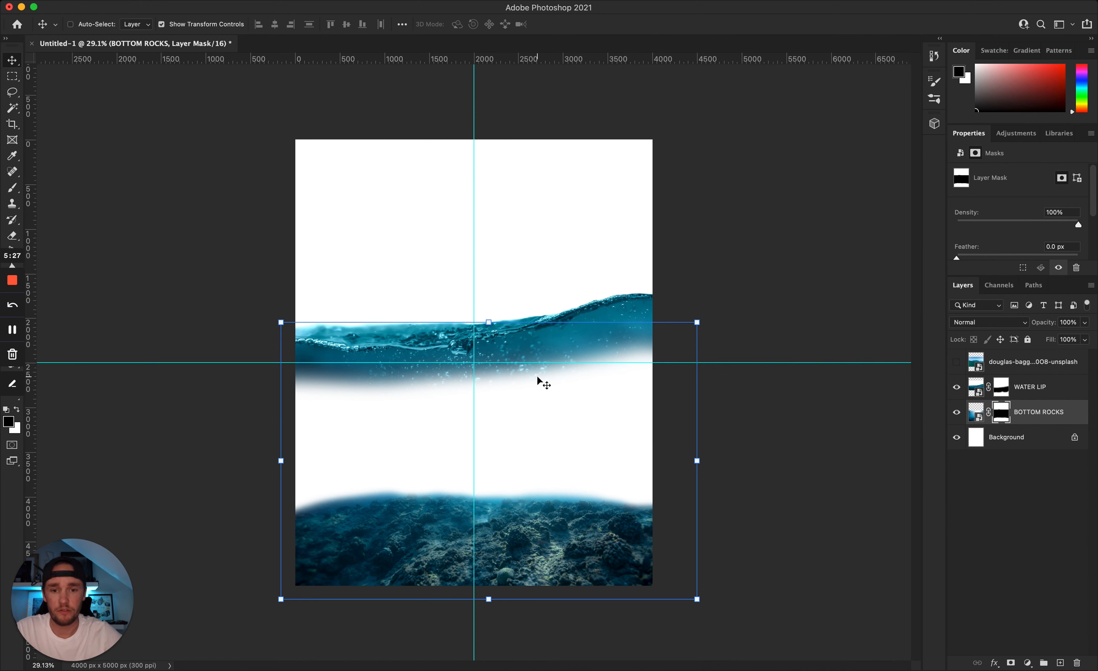
{"action": "key", "text": "z"}
{"action": "left_click", "coordinate": [474, 364]}
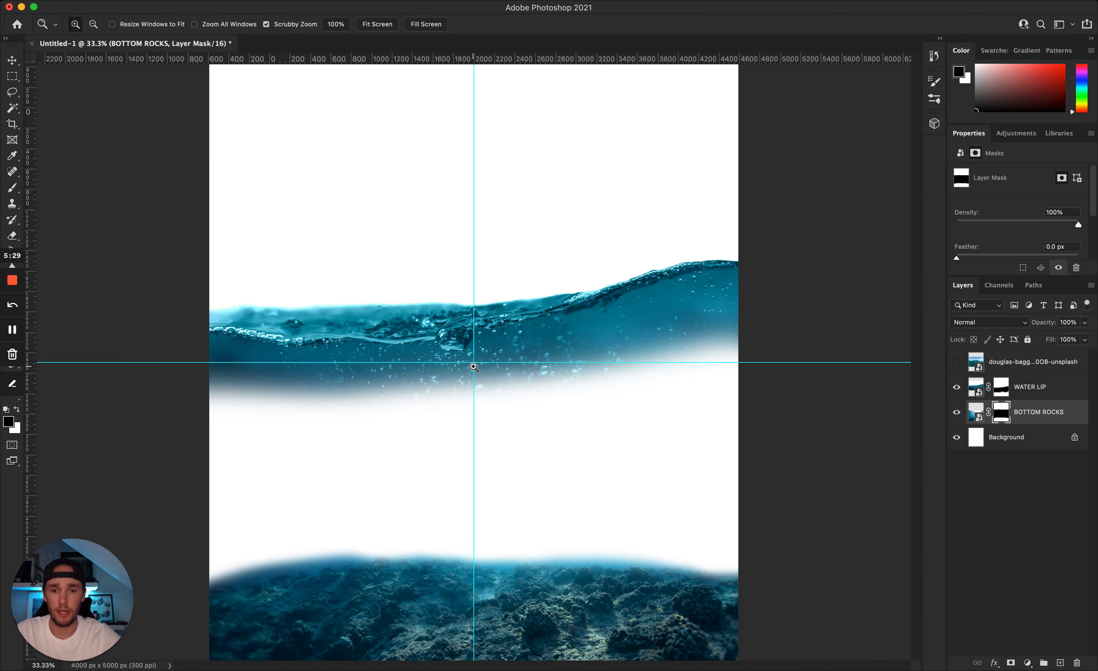
{"action": "key", "text": "super+0"}
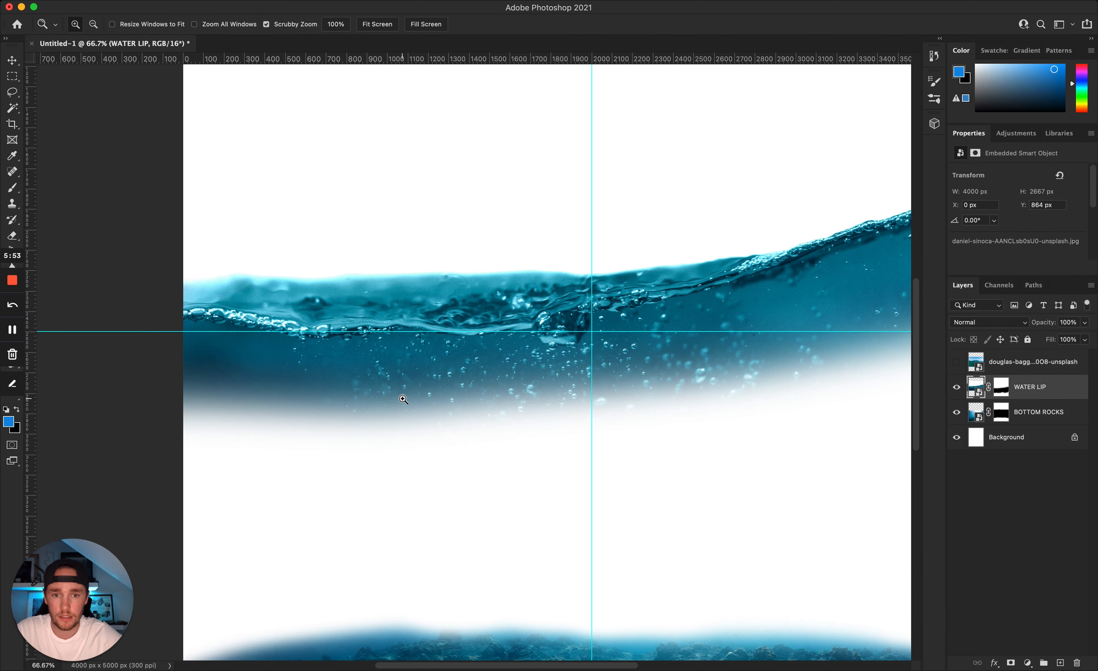
Step: Create a new empty layer and put it directly beneath the BOTTOM ROCKS layer
{"action": "scroll", "coordinate": [402, 399], "scroll_direction": "down", "scroll_amount": 3}
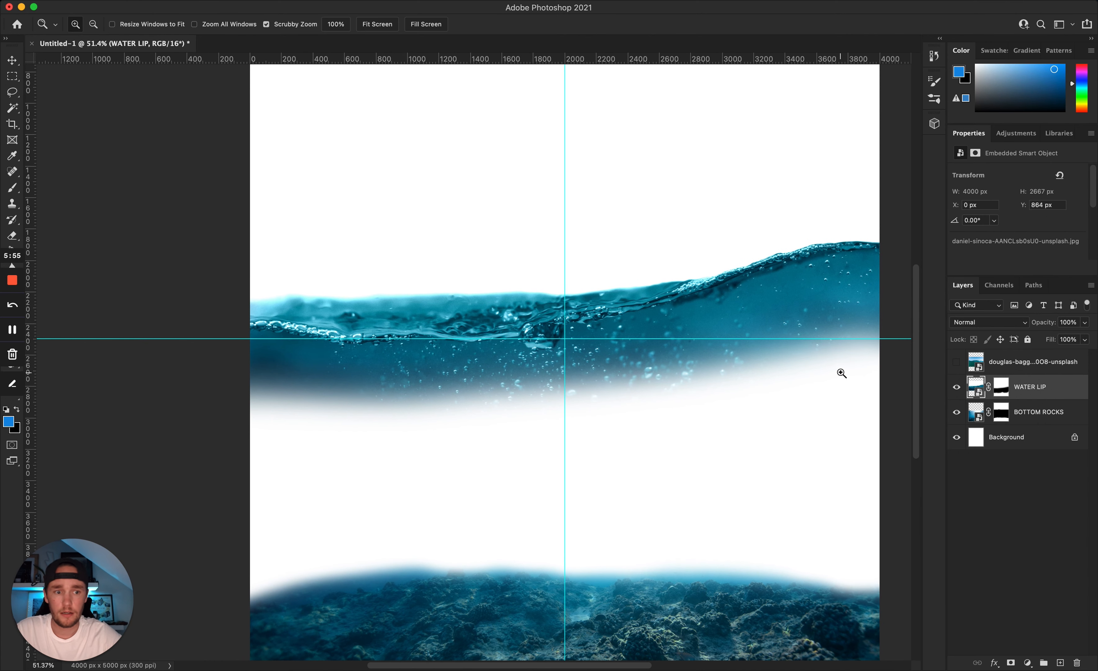
{"action": "left_click", "coordinate": [1037, 411]}
{"action": "left_click", "coordinate": [1061, 663]}
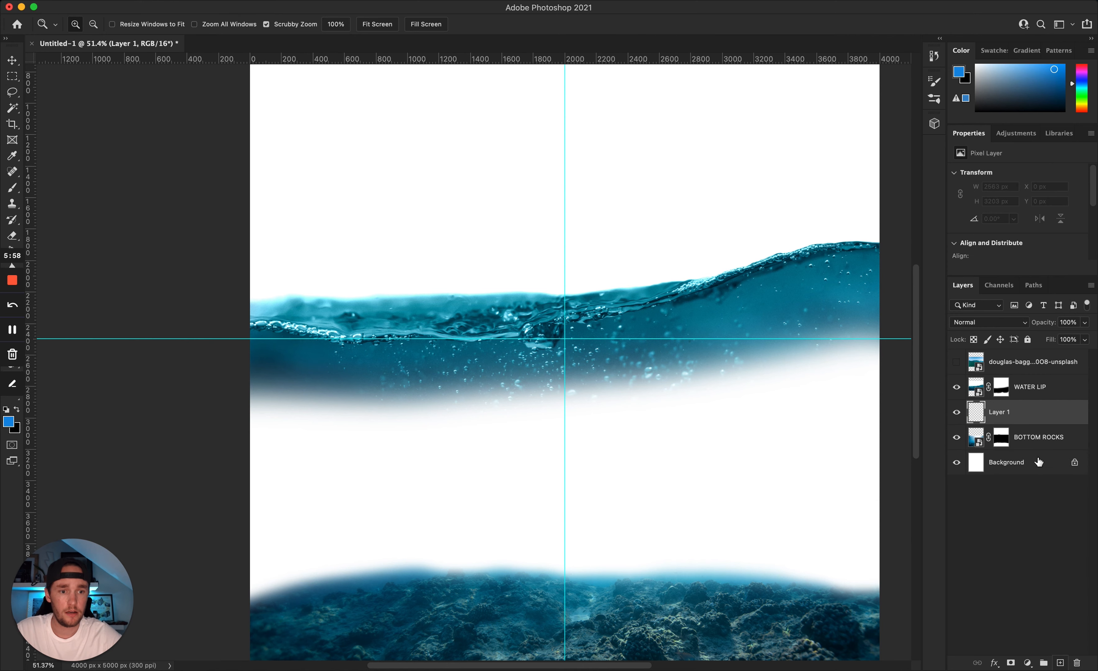
{"action": "left_click_drag", "start_coordinate": [1033, 425], "coordinate": [1024, 449]}
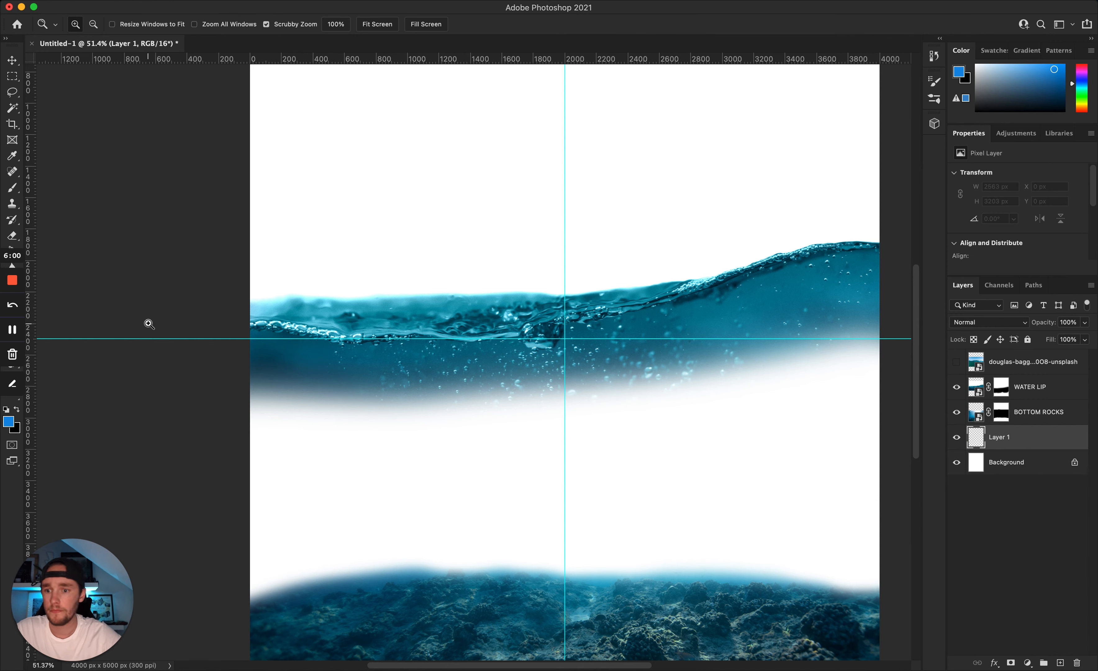
Step: Sample a dark blue from the water below the surface as the foreground colour
{"action": "left_click", "coordinate": [10, 422]}
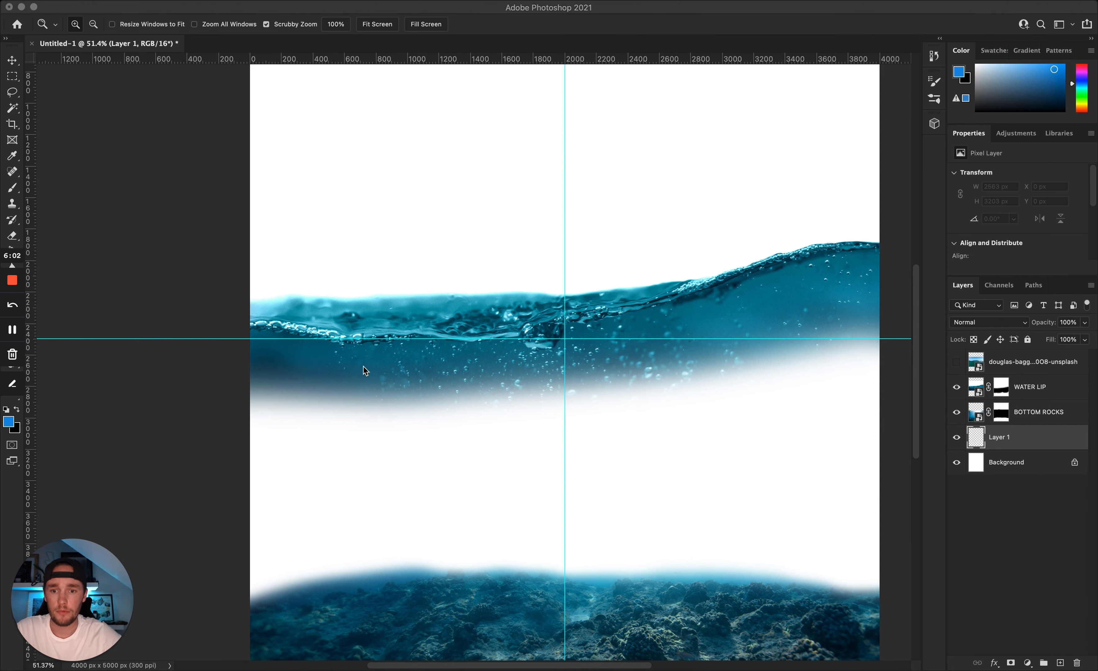
{"action": "key", "text": "i"}
{"action": "left_click_drag", "start_coordinate": [343, 373], "coordinate": [298, 358]}
Step: Select the full-width lower canvas area, about 4000 x 3405 px, and fill it on Layer 1 with the sampled blue
{"action": "scroll", "coordinate": [307, 357], "scroll_direction": "down", "scroll_amount": 3}
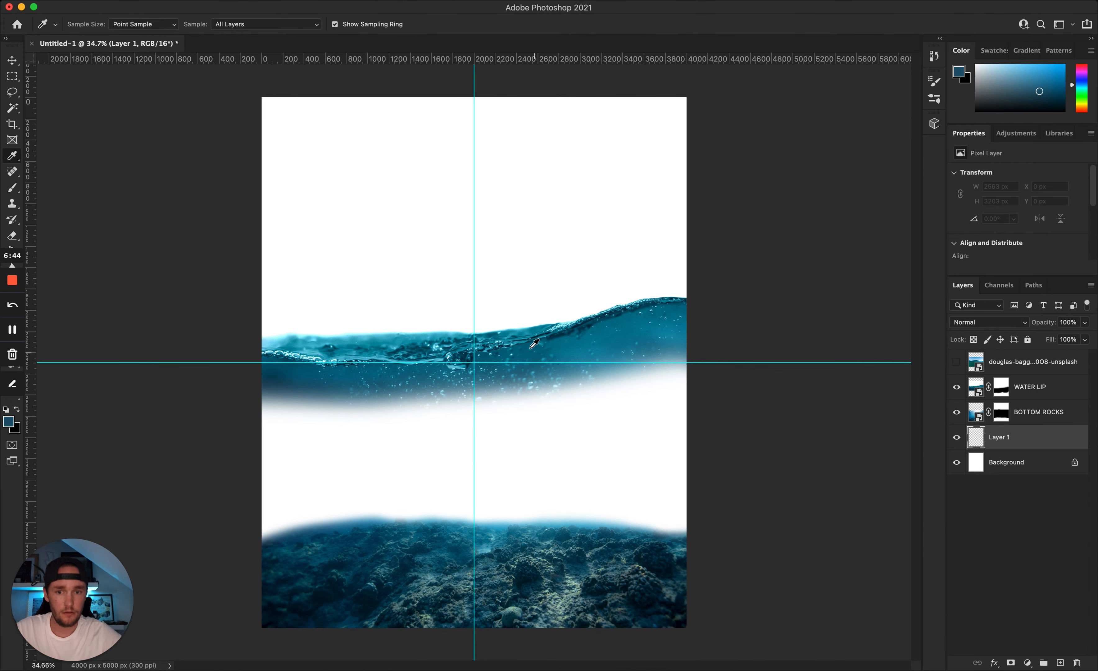
{"action": "key", "text": "m"}
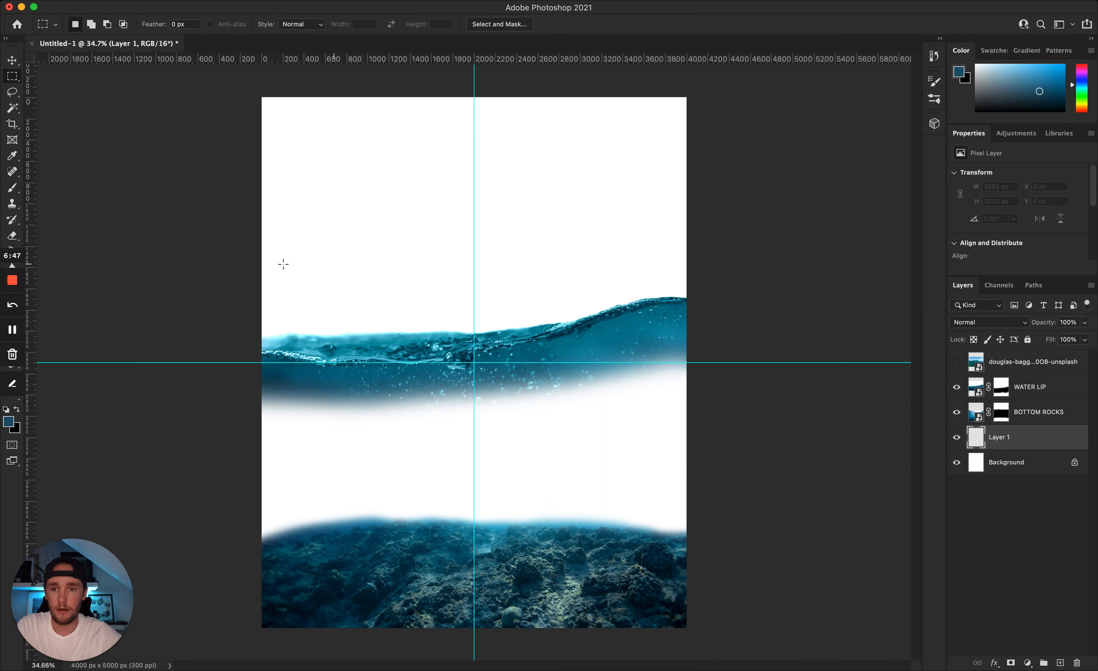
{"action": "left_click_drag", "start_coordinate": [260, 266], "coordinate": [690, 632]}
{"action": "key", "text": "g"}
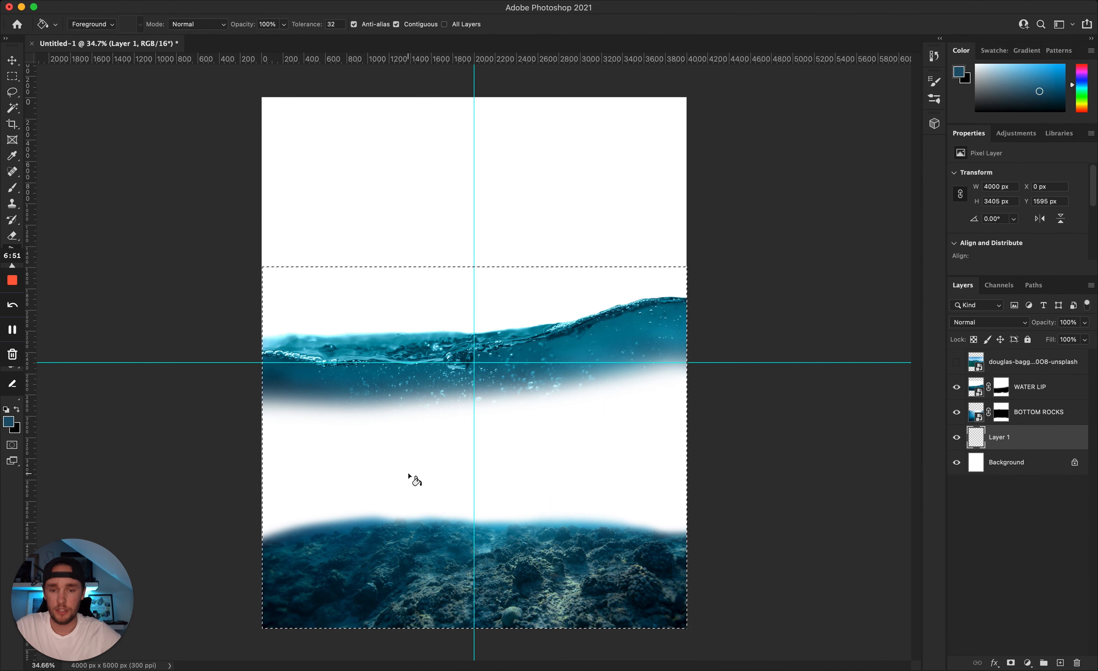
{"action": "left_click", "coordinate": [507, 503]}
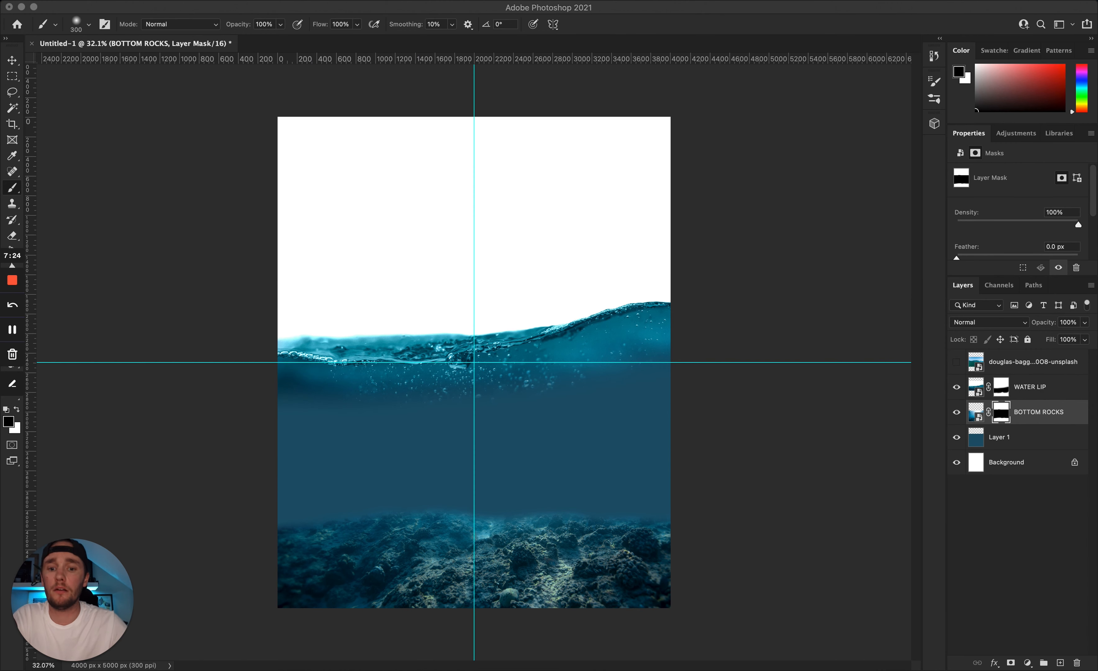
Step: Place the pexels underwater photo across the full canvas width at about Y 2308 px, and order its layer directly beneath BOTTOM ROCKS
{"action": "left_click_drag", "start_coordinate": [358, 2], "coordinate": [488, 524]}
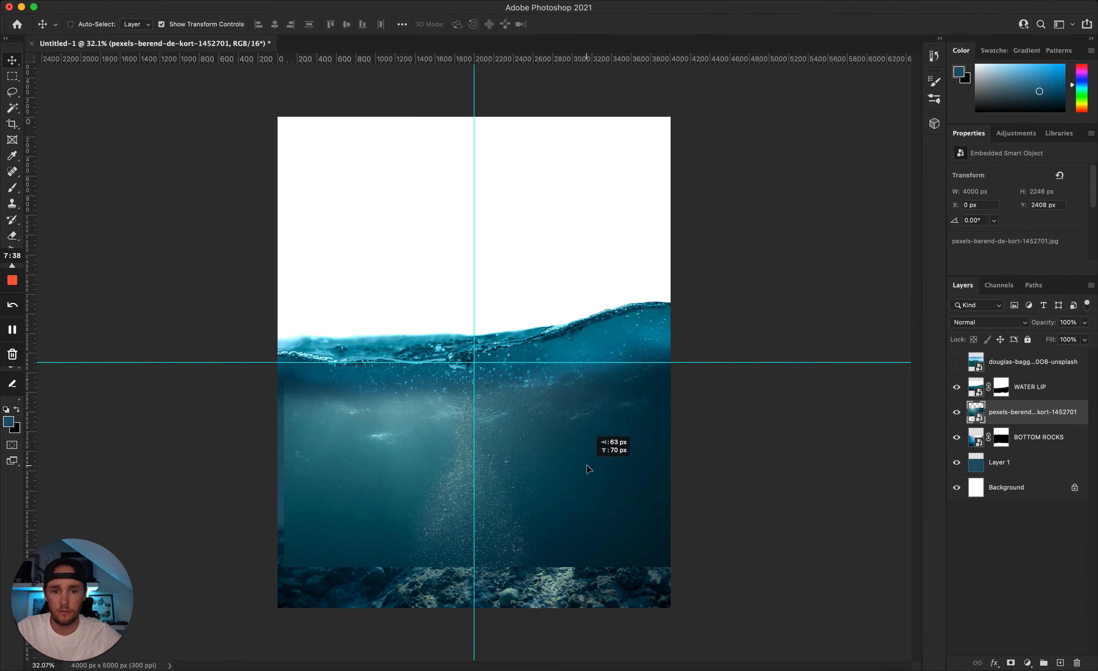
{"action": "left_click_drag", "start_coordinate": [586, 464], "coordinate": [584, 464]}
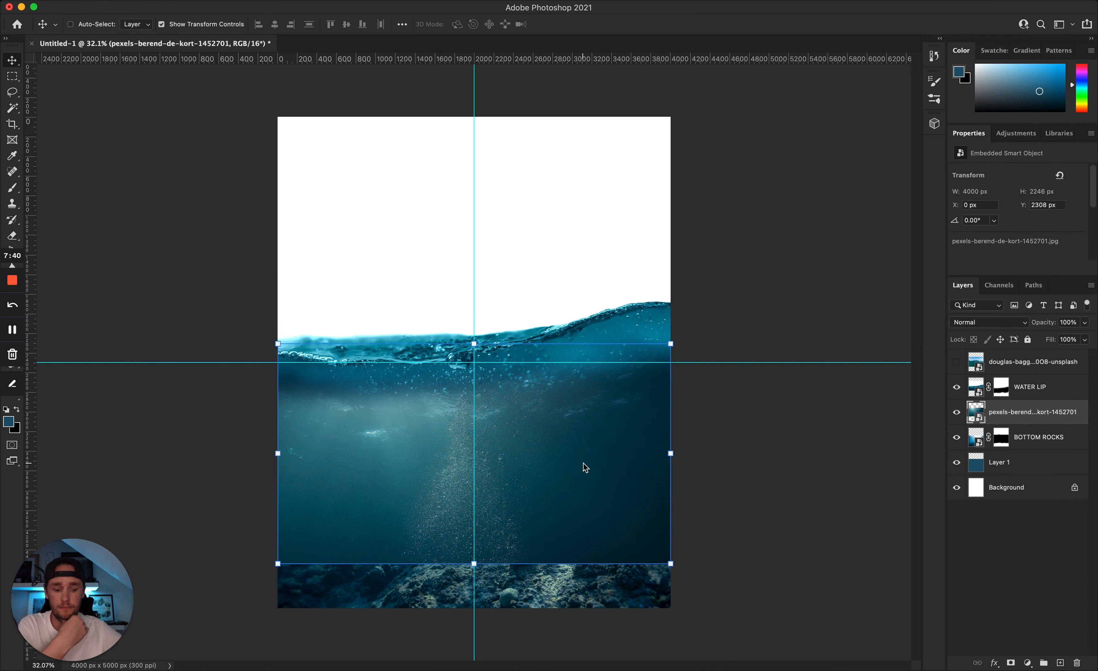
{"action": "left_click_drag", "start_coordinate": [1028, 424], "coordinate": [1026, 451]}
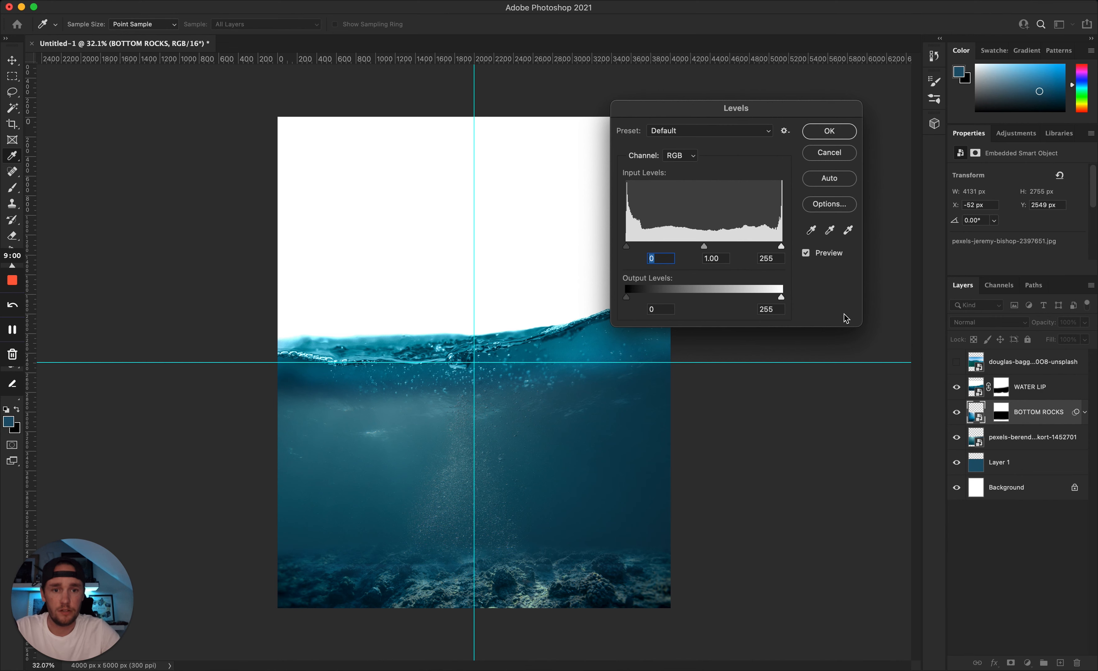
Step: Apply Levels to the BOTTOM ROCKS layer with a midtone input of 1.03 and a white output level of 224
{"action": "left_click_drag", "start_coordinate": [704, 248], "coordinate": [702, 247]}
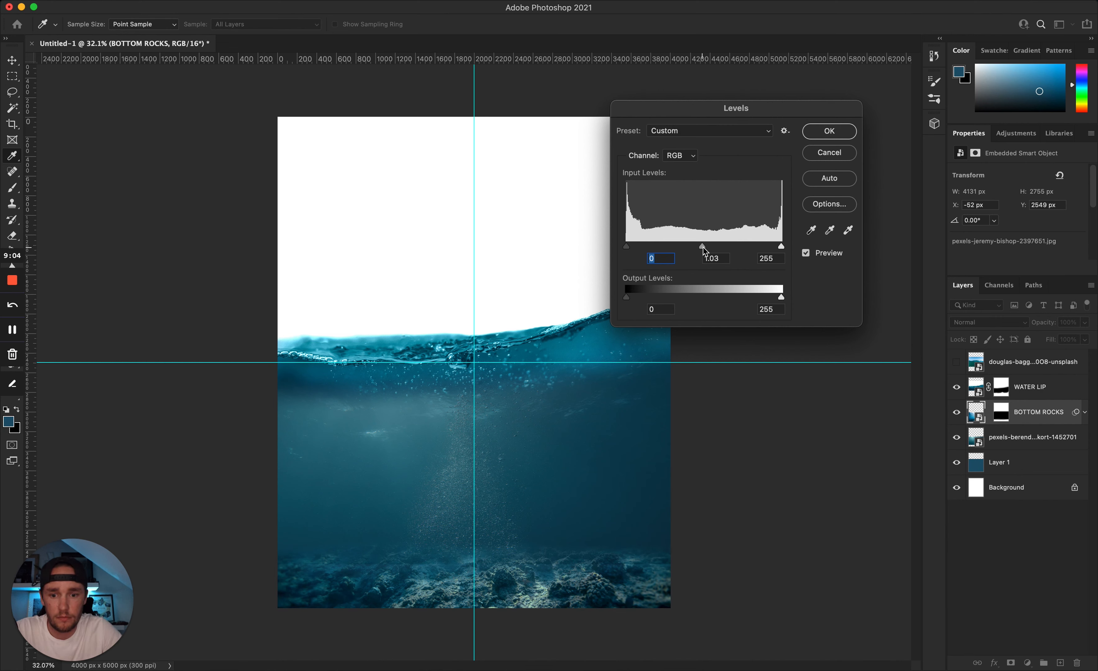
{"action": "key", "text": "Tab"}
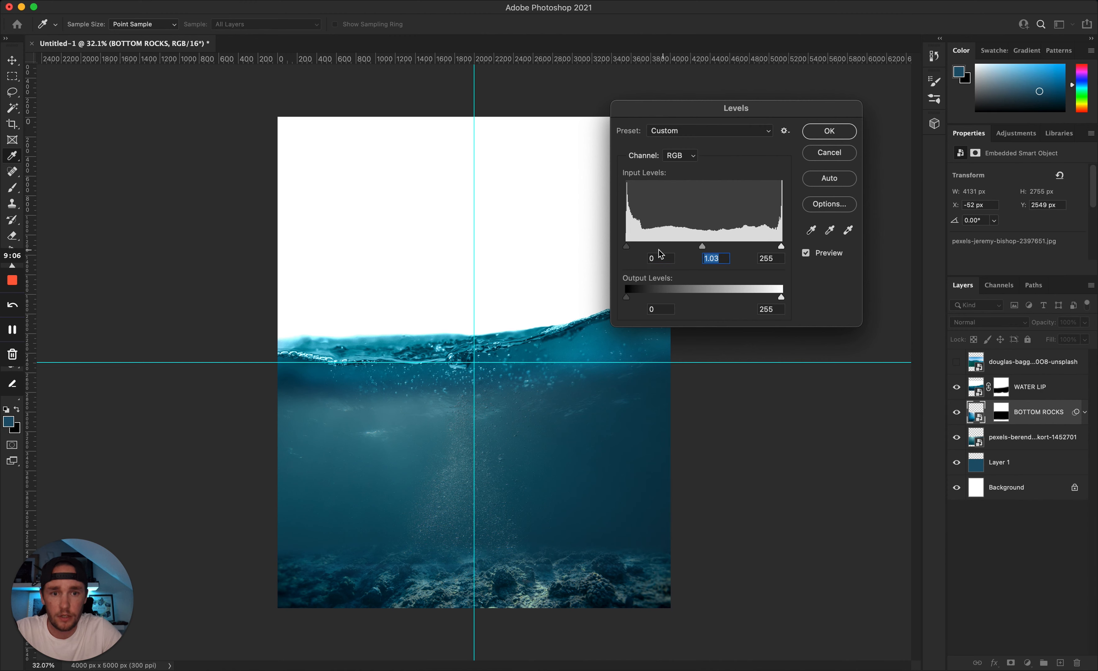
{"action": "left_click_drag", "start_coordinate": [781, 297], "coordinate": [763, 298]}
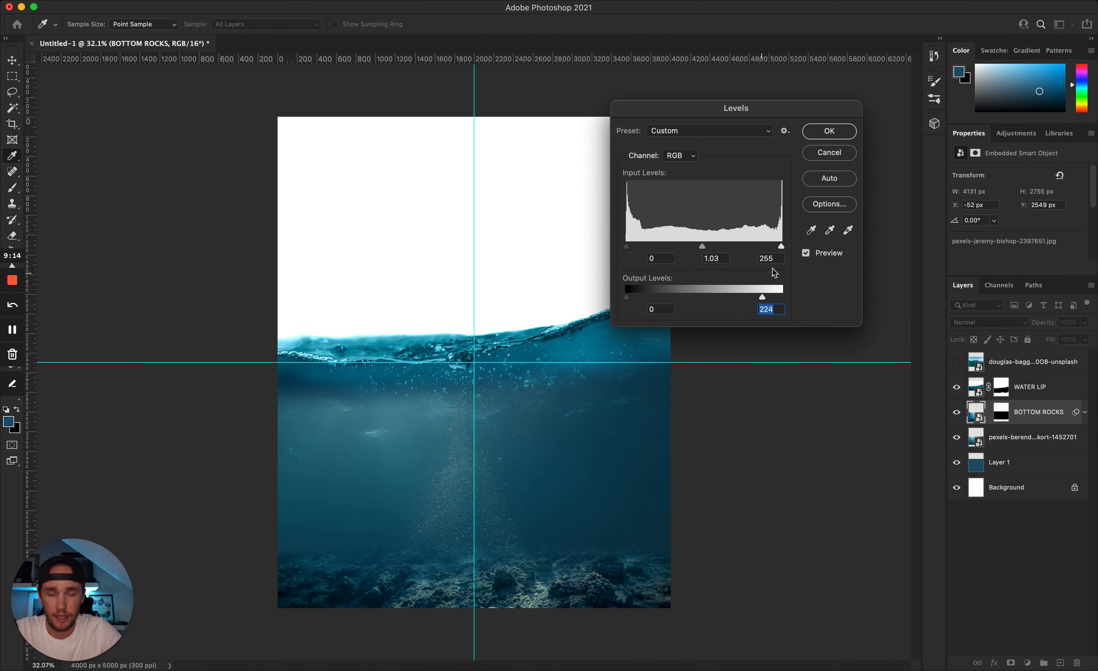
{"action": "key", "text": "Return"}
Step: Select the white area above the waterline on the WATER LIP layer with the Magic Wand and hide it on that layer's mask
{"action": "key", "text": "alt+bracketright"}
{"action": "key", "text": "z"}
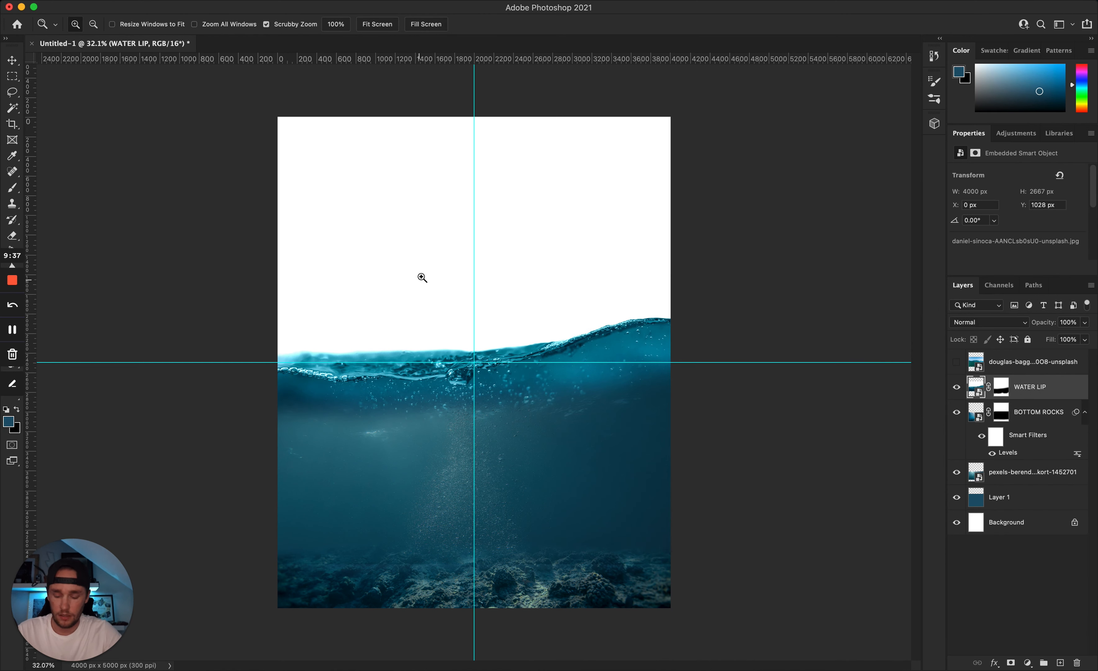
{"action": "key", "text": "w"}
{"action": "left_click", "coordinate": [523, 309]}
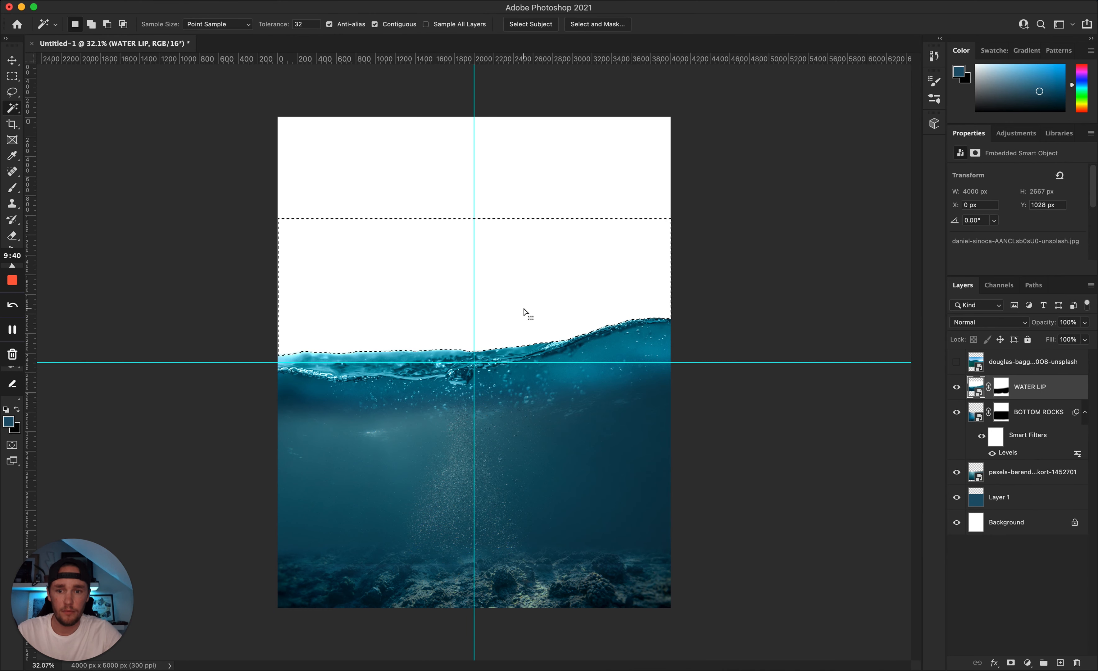
{"action": "left_click", "coordinate": [1002, 389]}
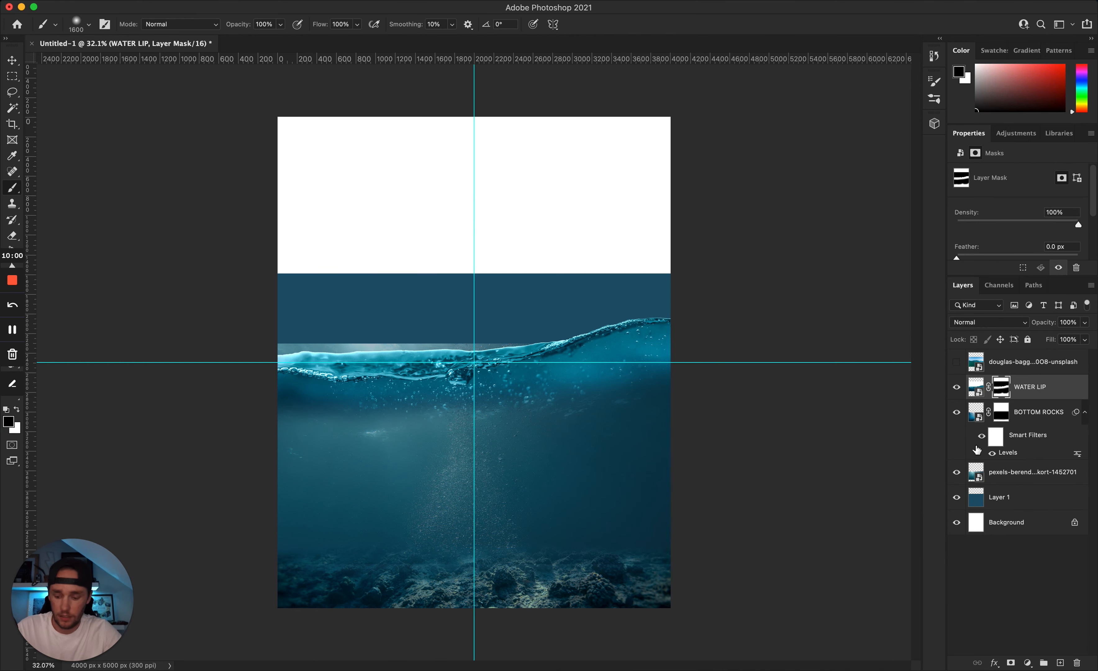
Step: On Layer 1, invert the above-water selection and mask out the blue fill above the waterline
{"action": "left_click", "coordinate": [1042, 507]}
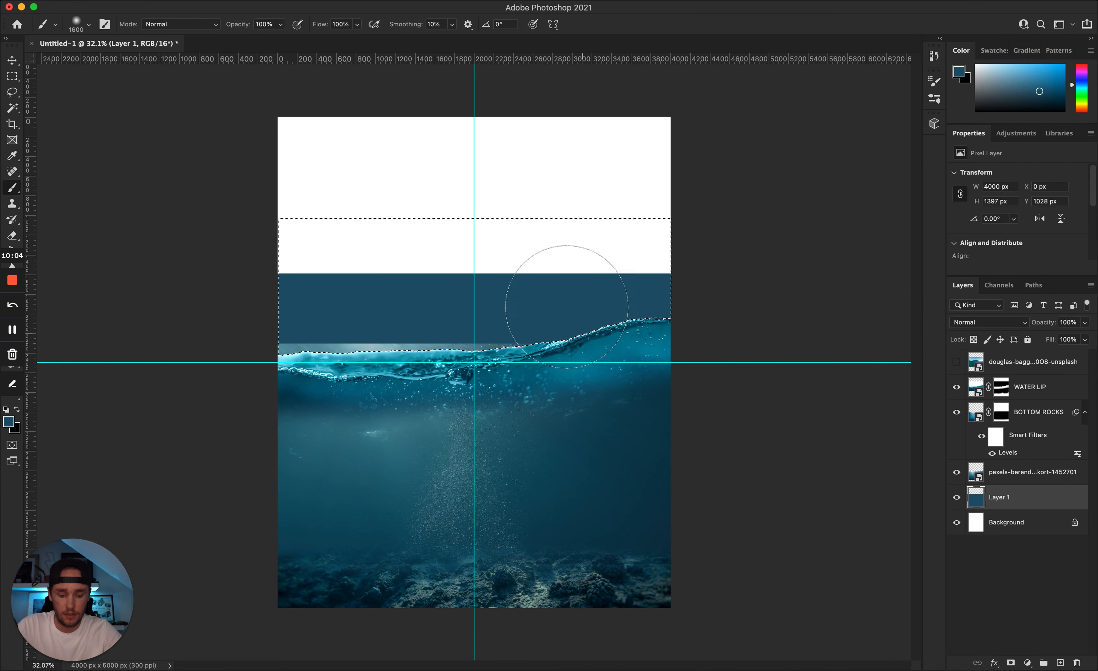
{"action": "key", "text": "l"}
{"action": "right_click", "coordinate": [528, 286]}
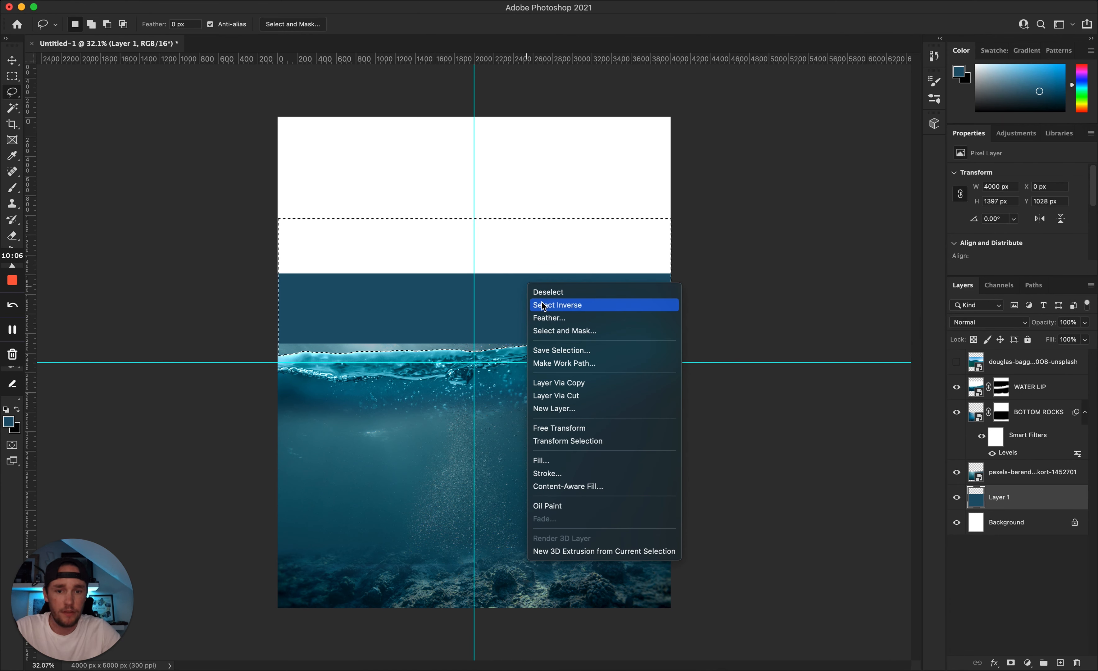
{"action": "left_click", "coordinate": [544, 306]}
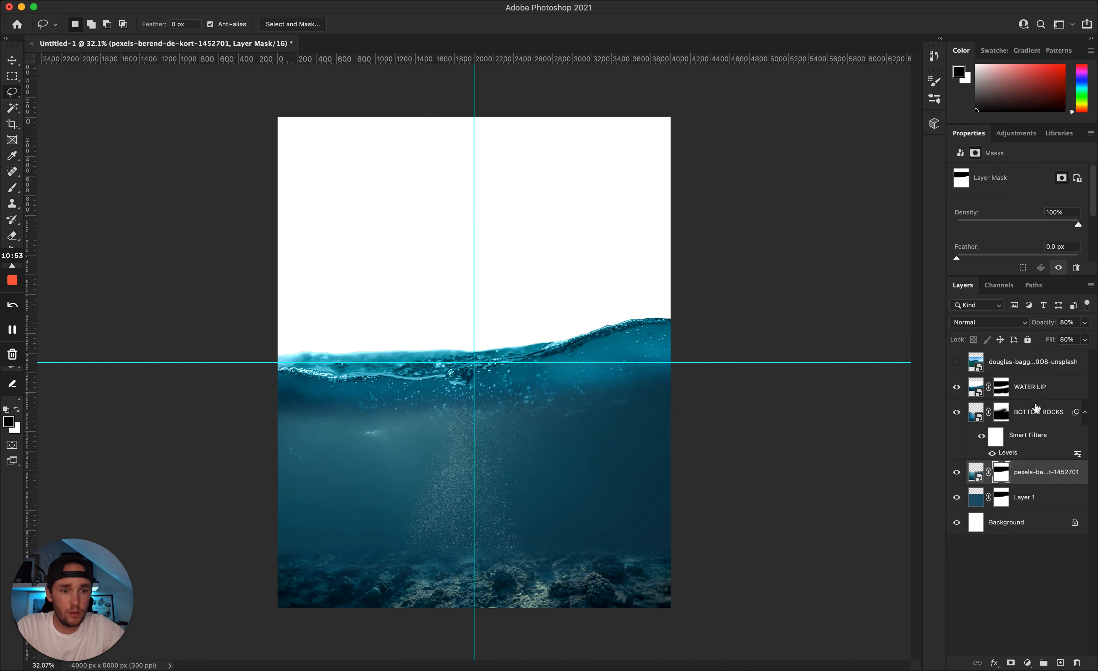
Step: Compare the image with the WATER LIP layer hidden and shown, and open a Levels adjustment for that layer
{"action": "left_click", "coordinate": [1037, 392]}
{"action": "left_click", "coordinate": [959, 390]}
{"action": "left_click", "coordinate": [960, 390]}
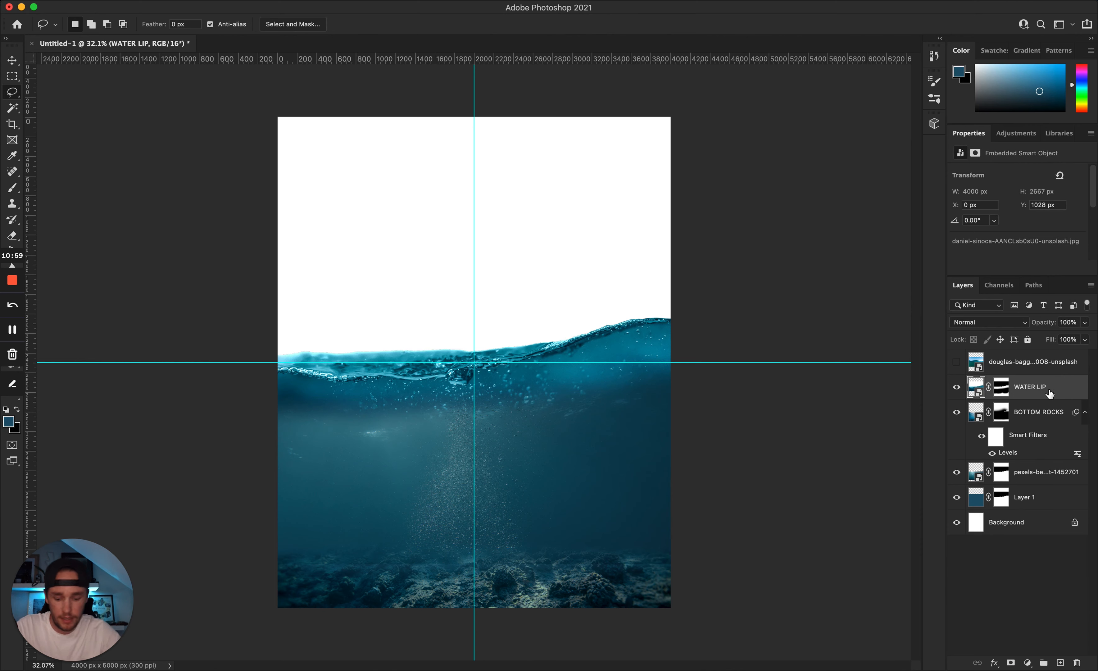
{"action": "key", "text": "super+l"}
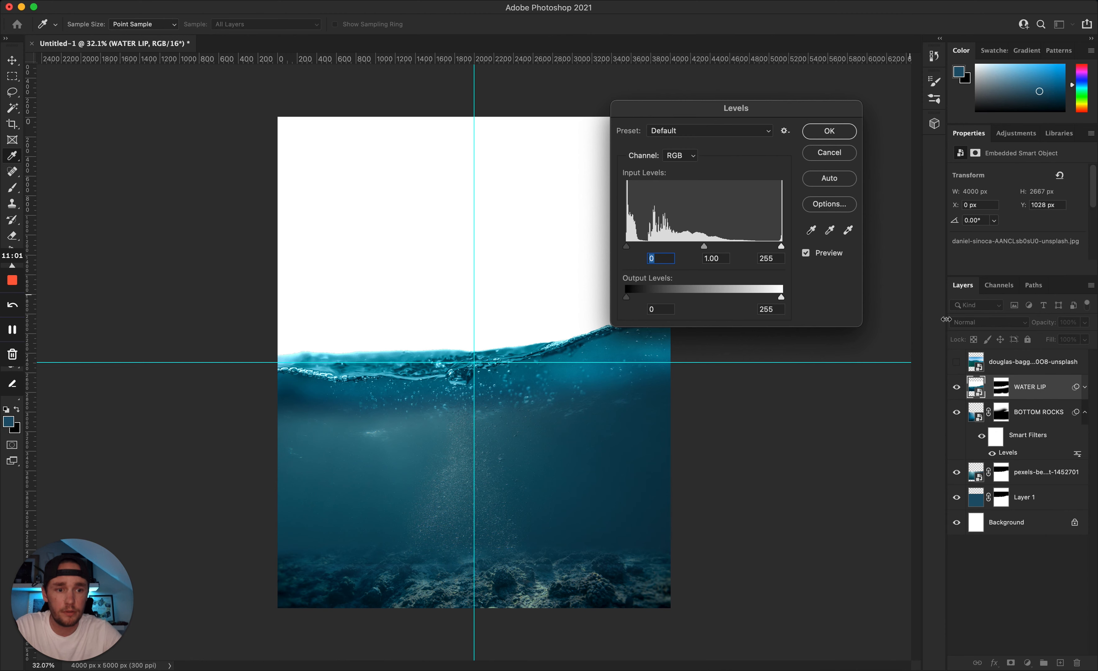
Step: Blend the lower part of the WATER LIP mask with a soft brush at 50% opacity, reducing its size to 250 and swapping the painting colours
{"action": "left_click", "coordinate": [263, 24]}
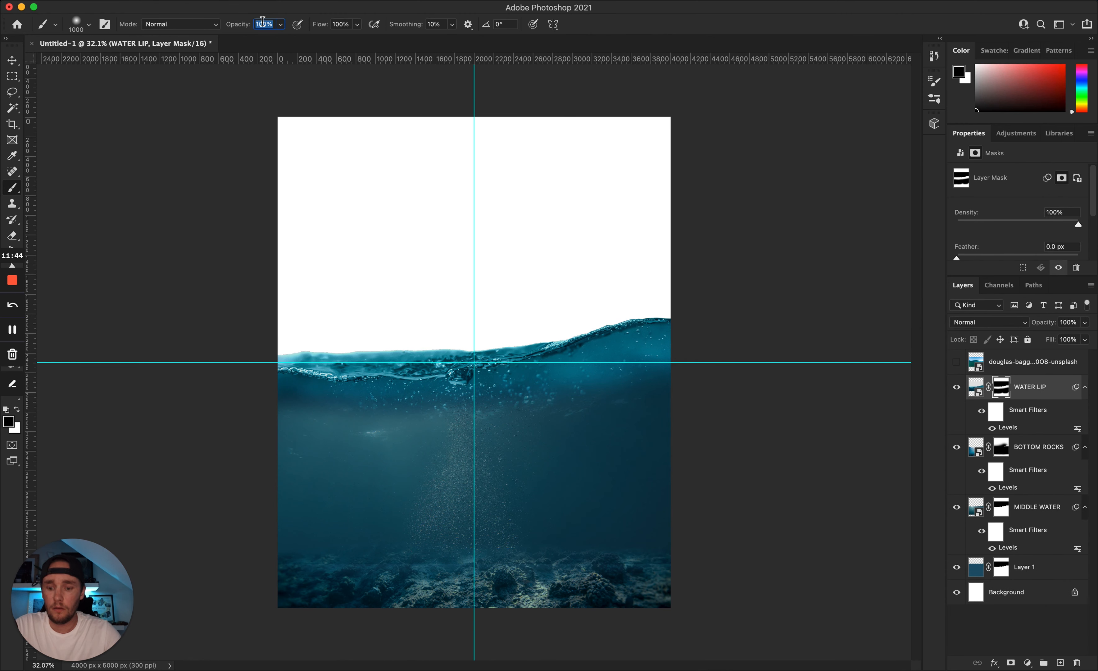
{"action": "type", "text": "50"}
{"action": "key", "text": "Return"}
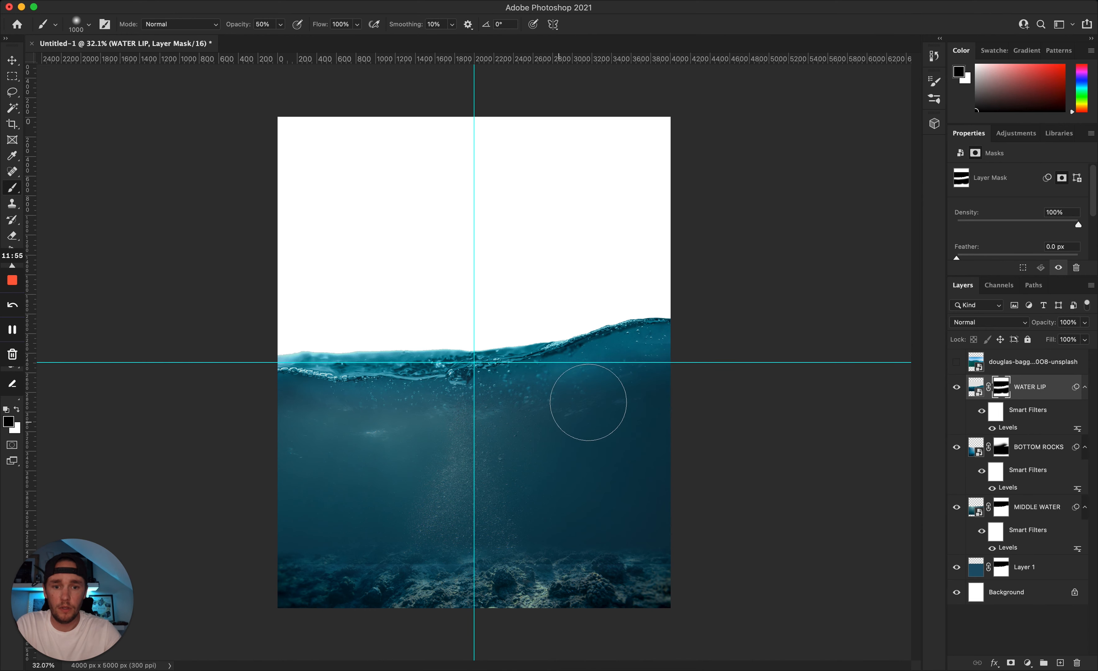
{"action": "key", "text": "bracketleft"}
{"action": "key", "text": "bracketleft"}
{"action": "key", "text": "bracketleft"}
{"action": "key", "text": "bracketleft"}
{"action": "key", "text": "bracketleft"}
{"action": "key", "text": "bracketleft"}
{"action": "key", "text": "bracketleft"}
{"action": "key", "text": "bracketleft"}
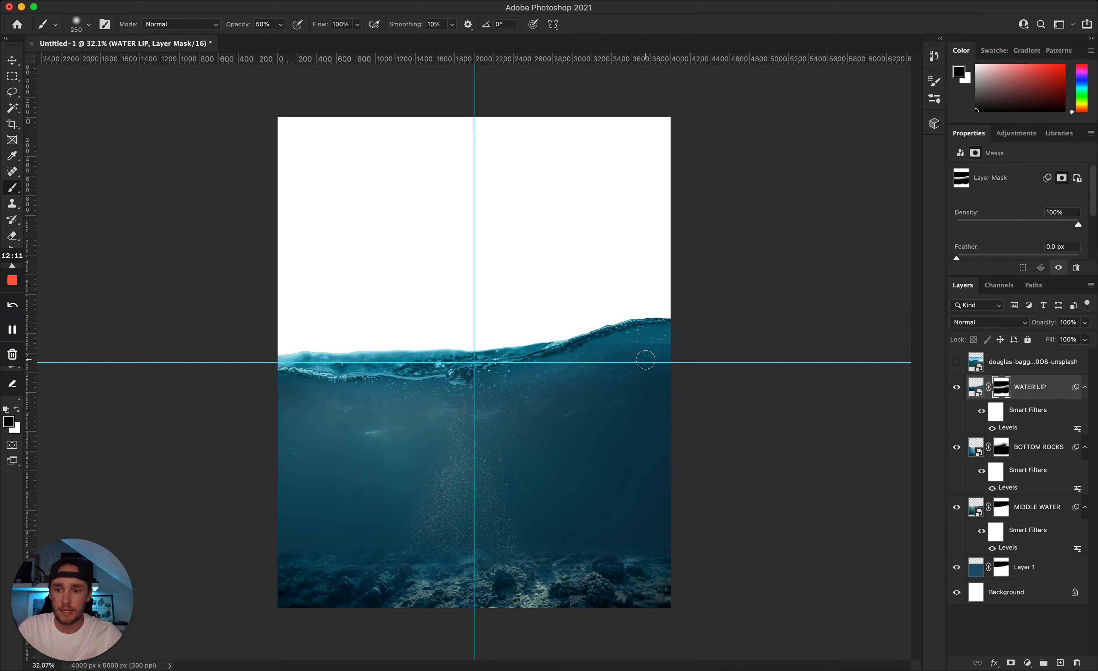
{"action": "key", "text": "x"}
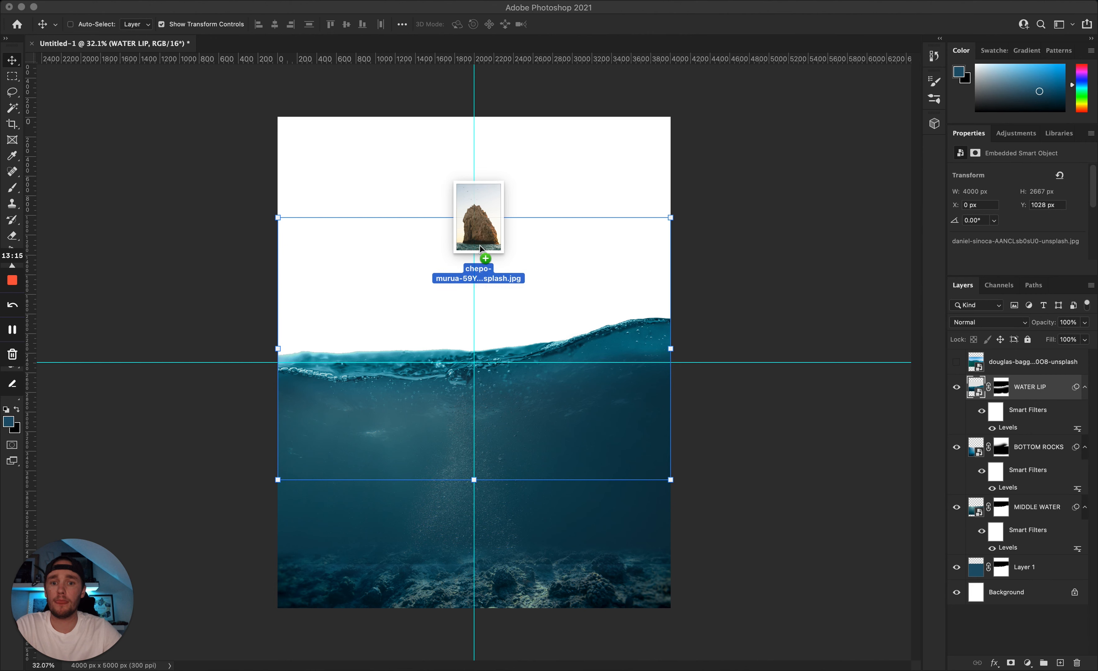
Step: Place the sea rock photo above WATER LIP, flip it vertically and scale it down to about 2192 x 3290 px
{"action": "left_click_drag", "start_coordinate": [481, 250], "coordinate": [483, 255]}
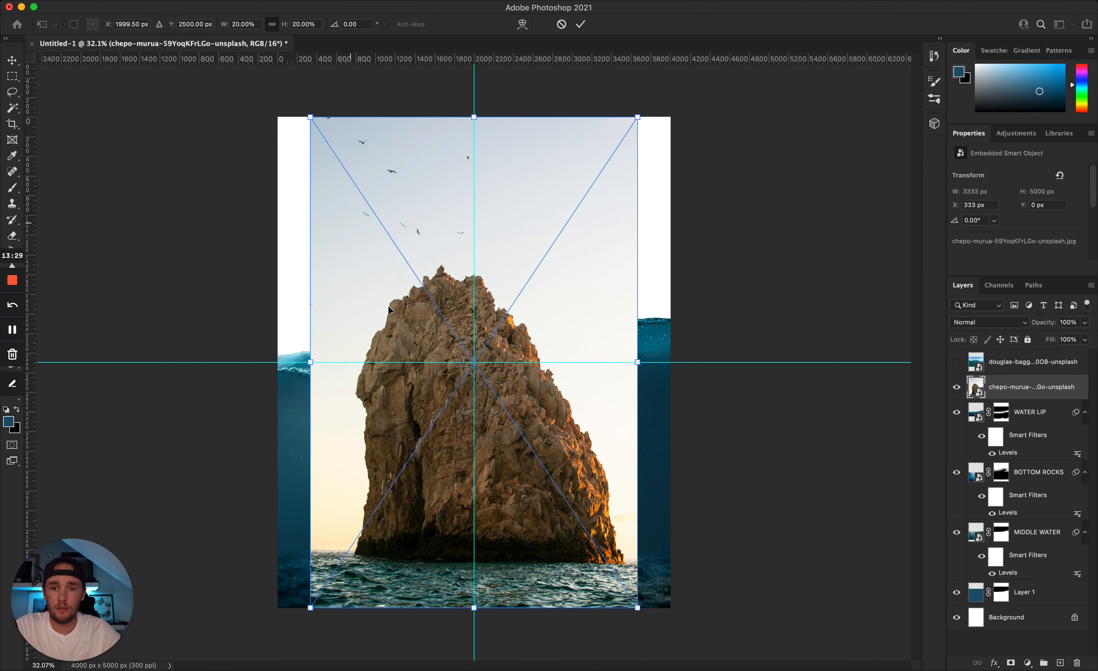
{"action": "right_click", "coordinate": [388, 309]}
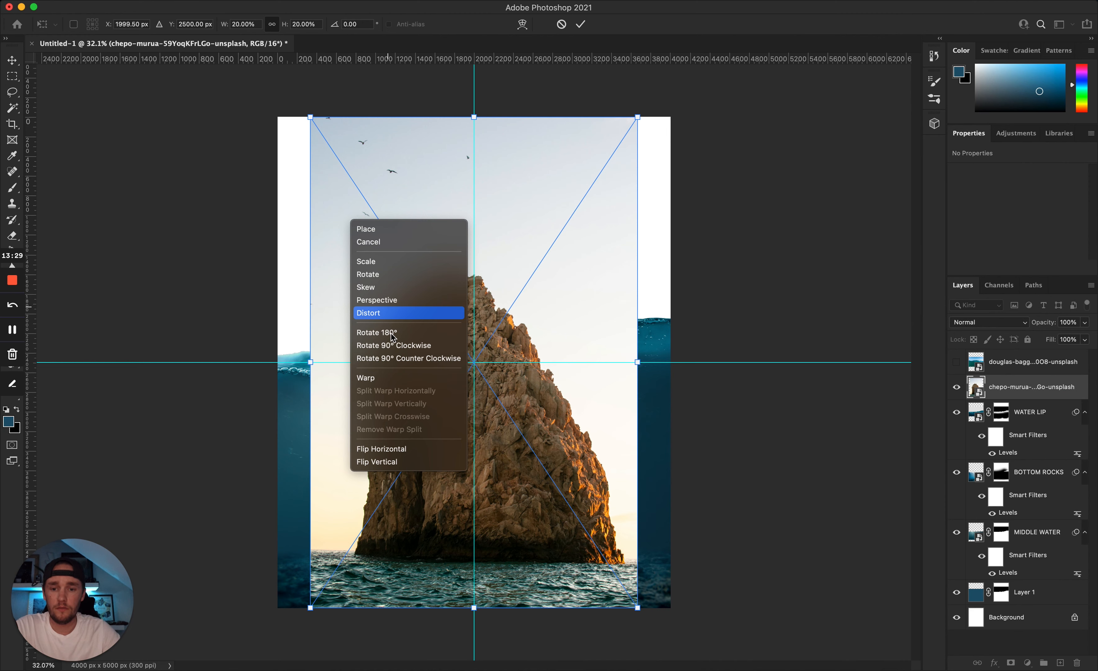
{"action": "left_click", "coordinate": [390, 464]}
{"action": "left_click_drag", "start_coordinate": [637, 117], "coordinate": [526, 284]}
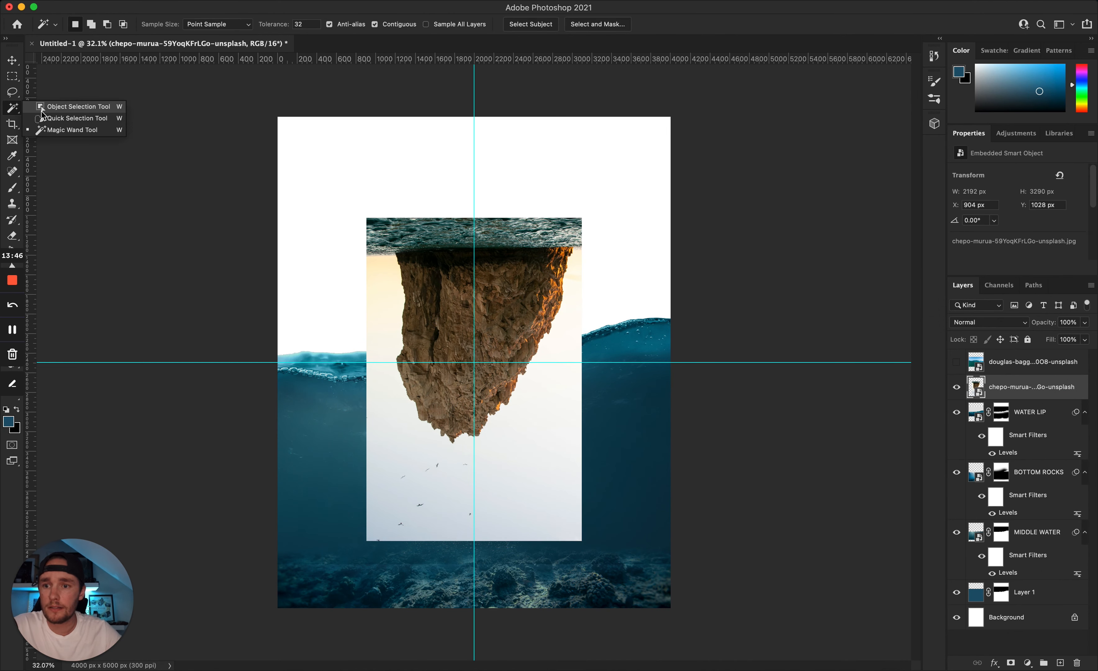
Step: Select the upside-down rock with the Object Selection Tool and mask out its sky and sea background
{"action": "left_click", "coordinate": [80, 108]}
{"action": "left_click_drag", "start_coordinate": [390, 448], "coordinate": [575, 233]}
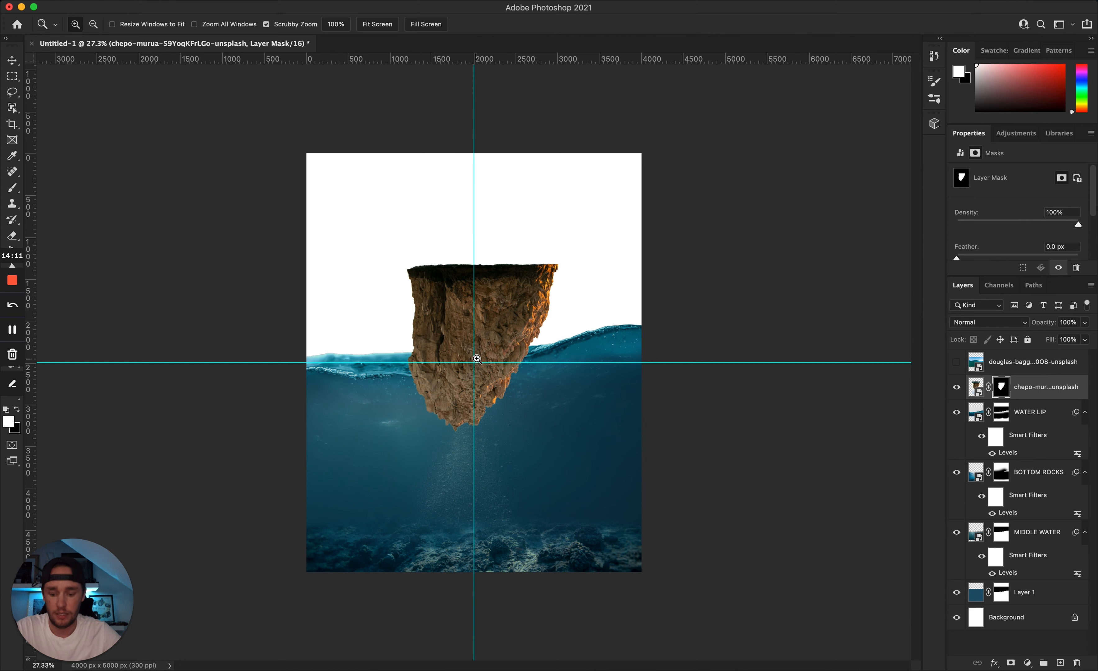
Step: Move the masked rock beneath the waterline, flip it horizontally and centre it around the vertical guide
{"action": "key", "text": "v"}
{"action": "right_click", "coordinate": [502, 412]}
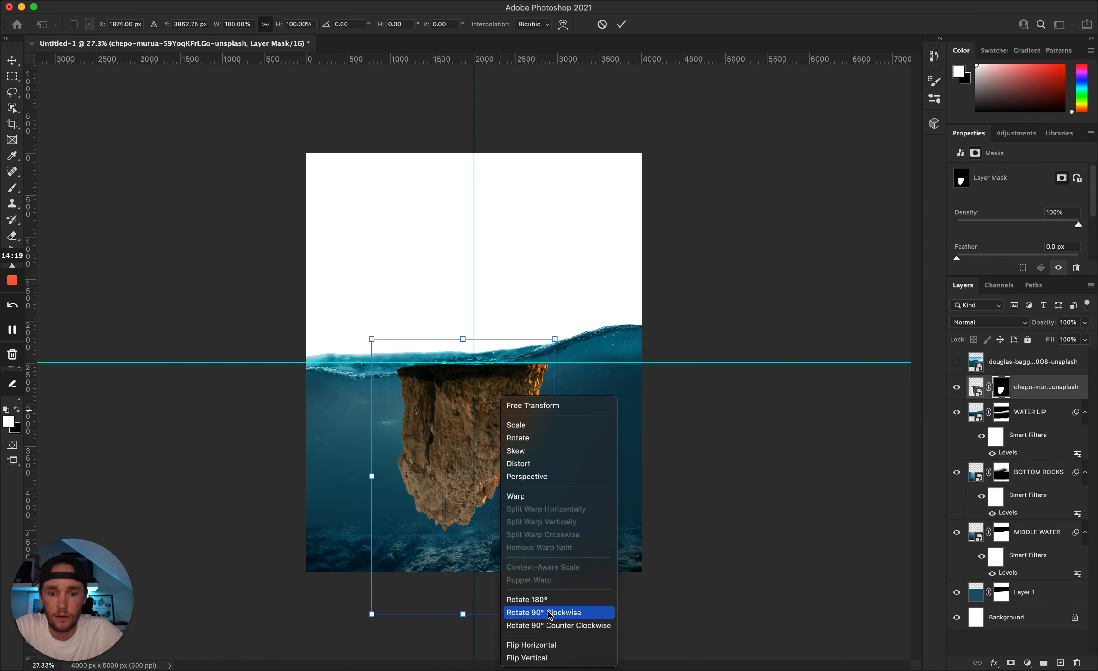
{"action": "left_click", "coordinate": [541, 646]}
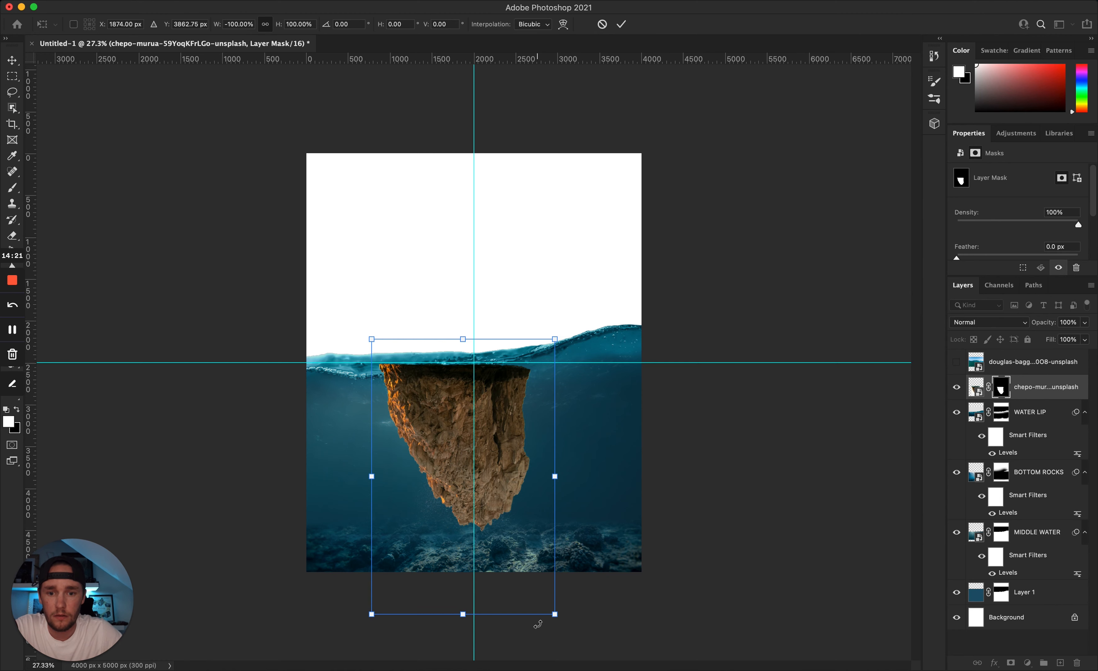
{"action": "left_click_drag", "start_coordinate": [434, 429], "coordinate": [555, 478]}
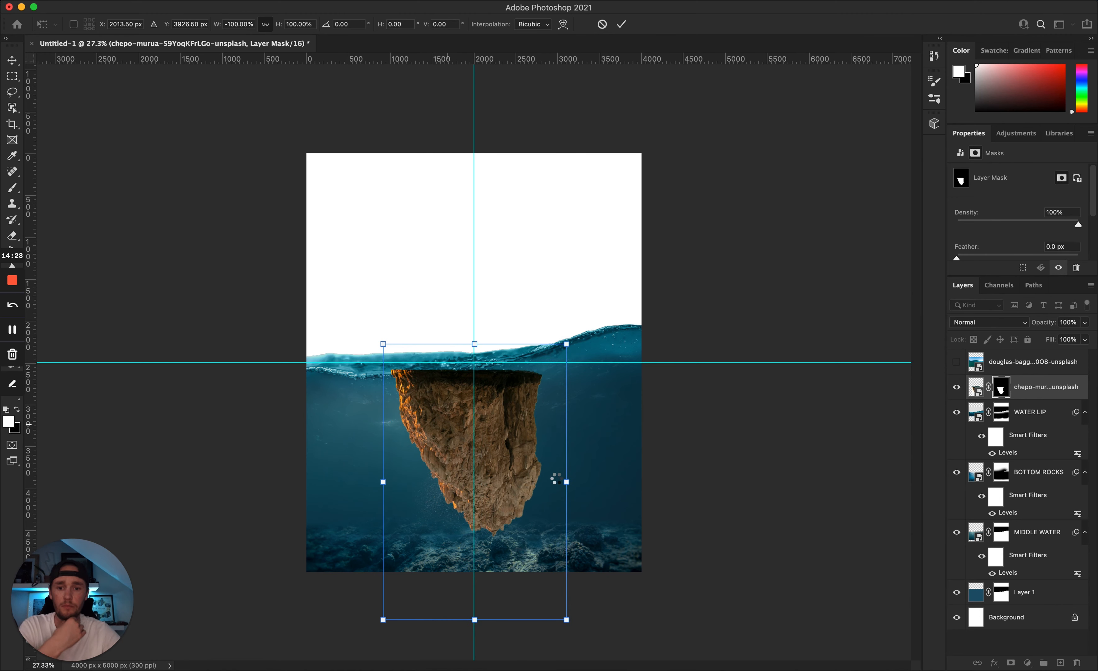
{"action": "key", "text": "Return"}
Step: Rasterize the rock layer and warp it so its flat top follows the slope of the waterline
{"action": "right_click", "coordinate": [1057, 386]}
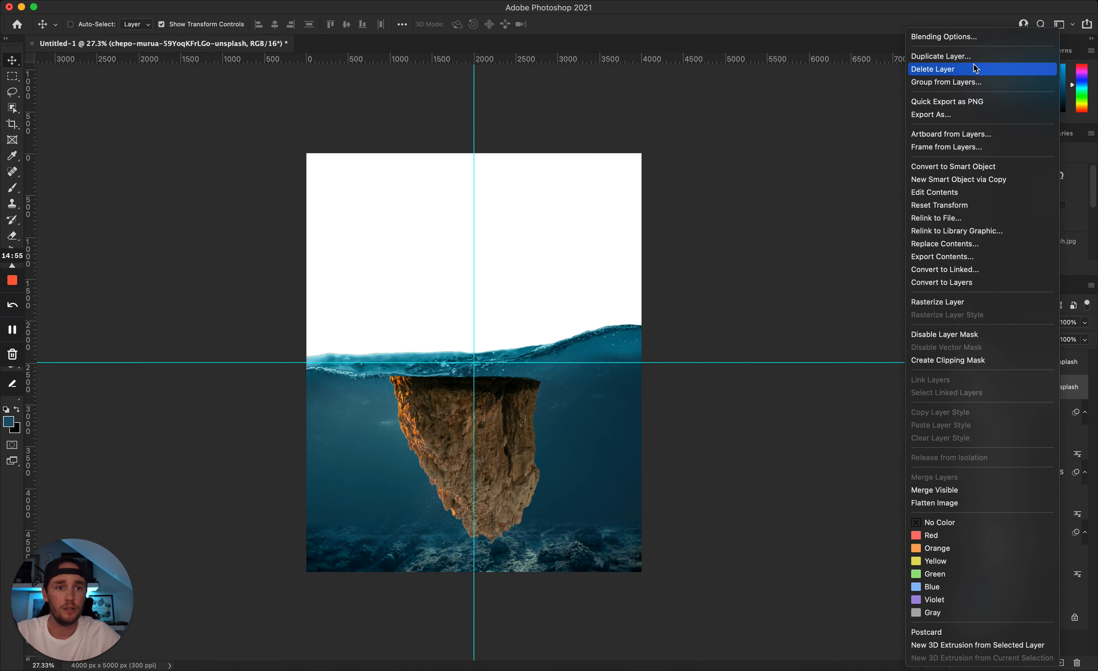
{"action": "left_click", "coordinate": [960, 307]}
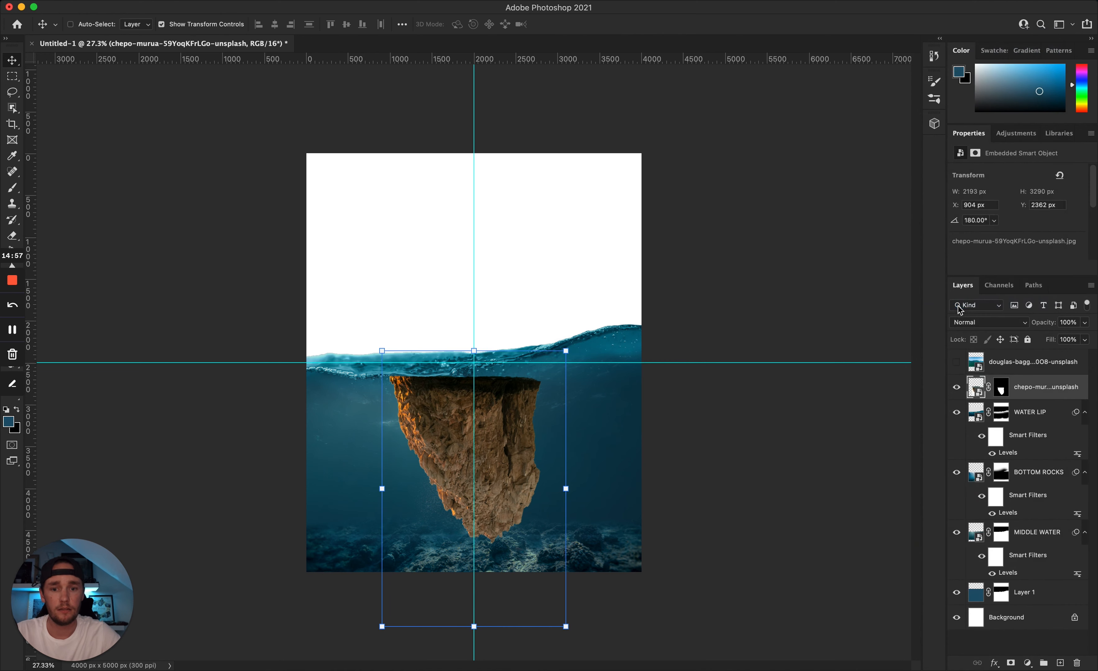
{"action": "key", "text": "super"}
{"action": "key", "text": "super+t"}
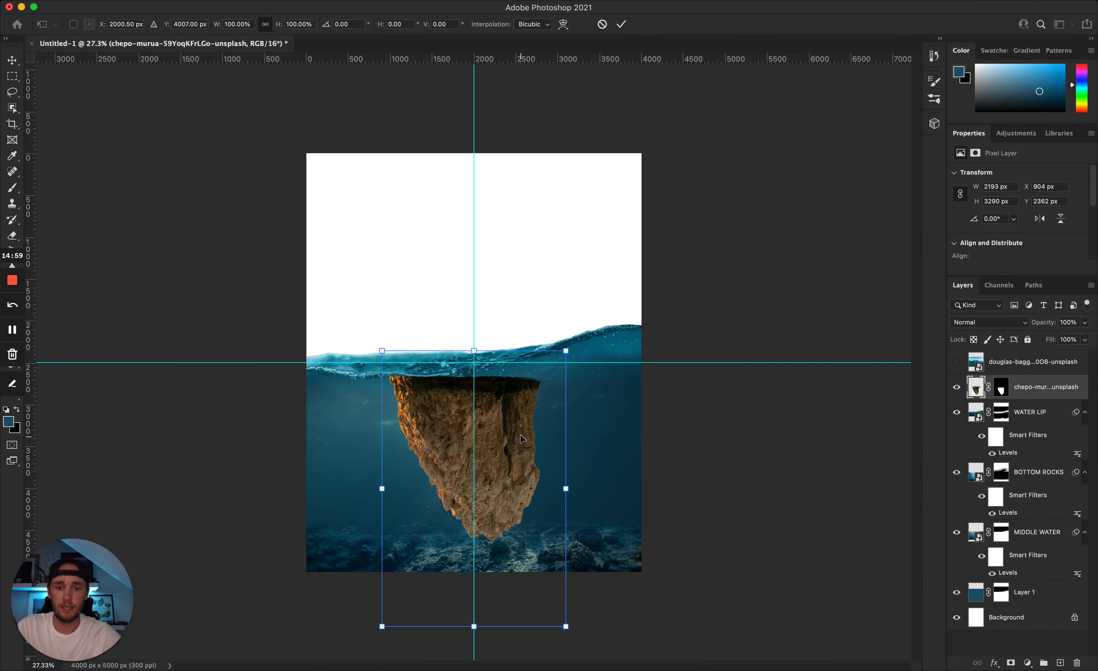
{"action": "right_click", "coordinate": [502, 417]}
{"action": "left_click", "coordinate": [521, 497]}
{"action": "left_click_drag", "start_coordinate": [395, 381], "coordinate": [398, 387]}
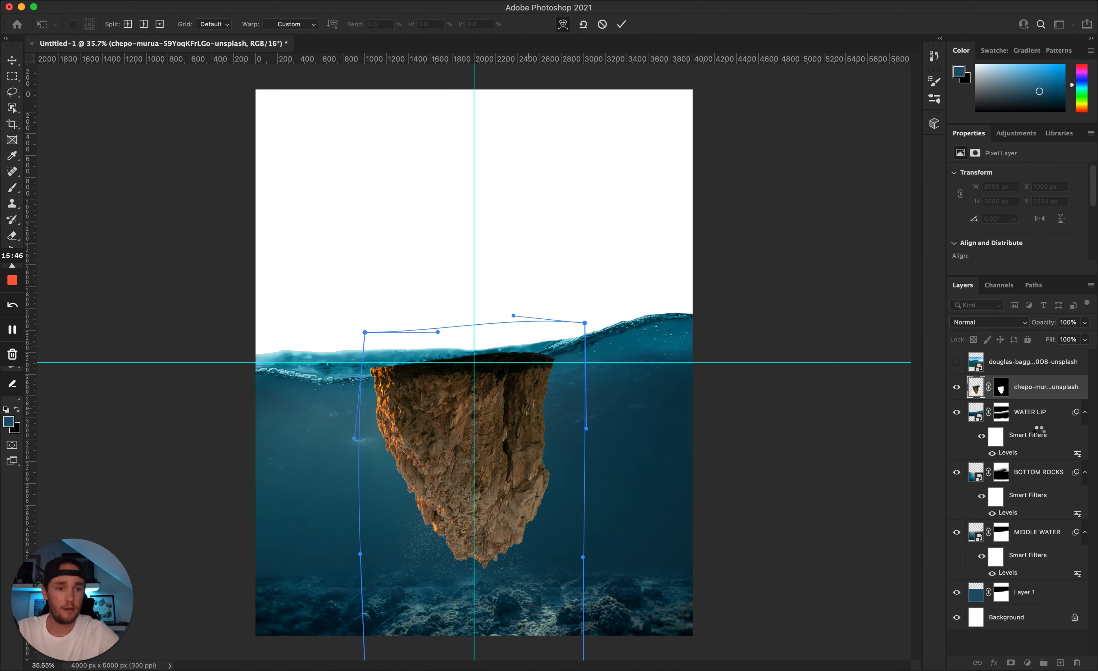
{"action": "key", "text": "Return"}
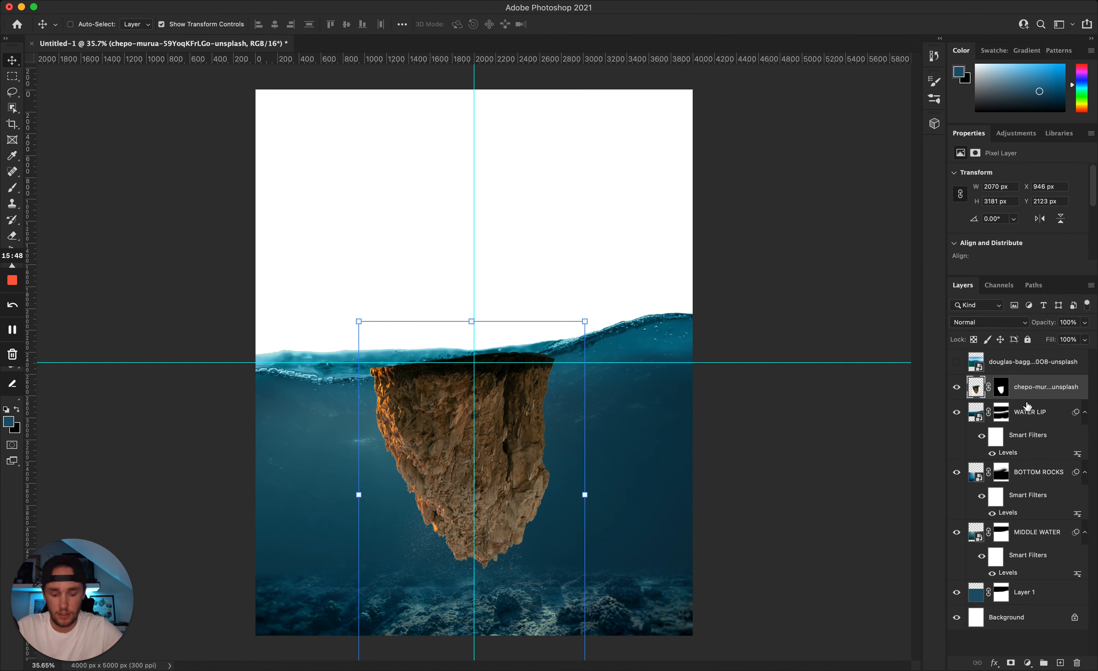
Step: Darken the rock layer with Levels by lowering the white output level to 197
{"action": "key", "text": "ctrl+l"}
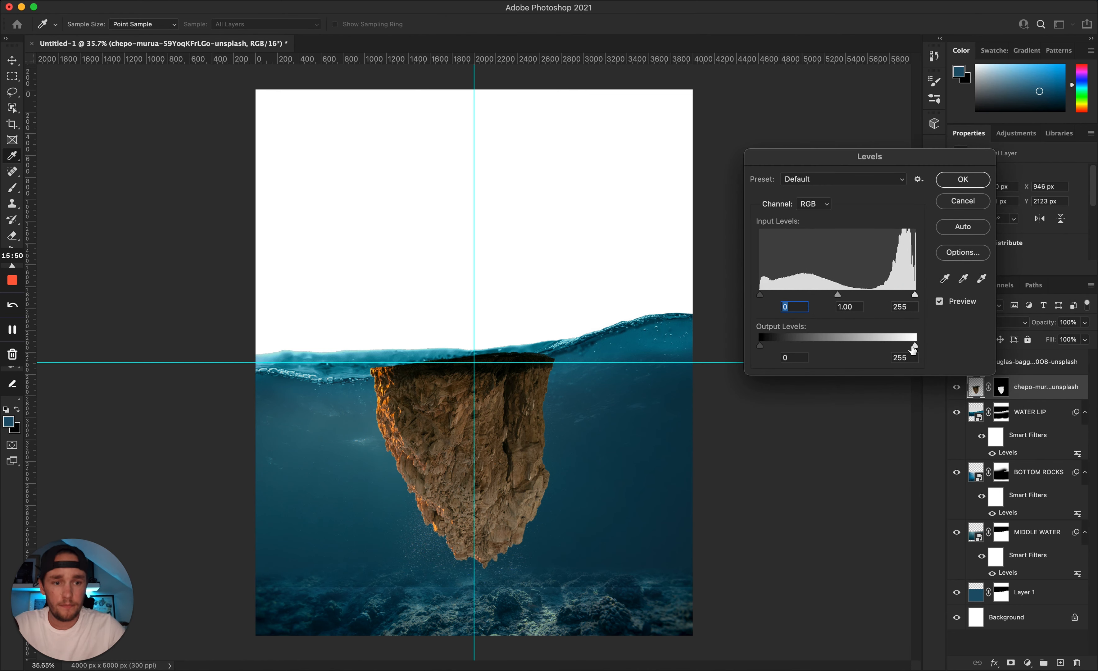
{"action": "left_click_drag", "start_coordinate": [915, 347], "coordinate": [895, 348]}
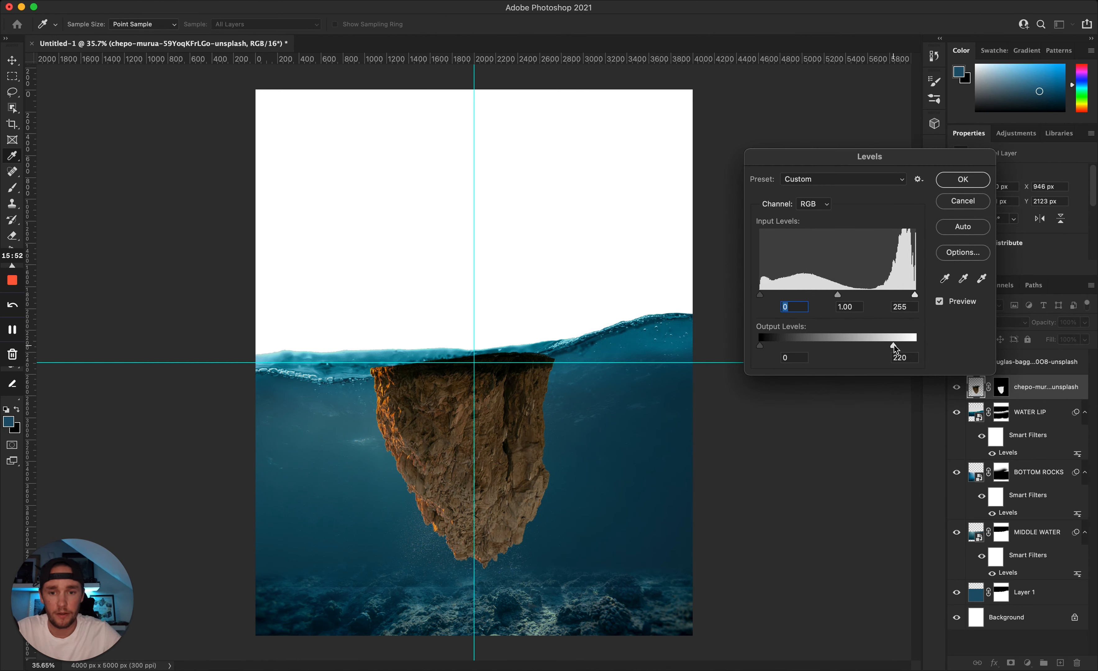
{"action": "left_click_drag", "start_coordinate": [885, 344], "coordinate": [885, 345]}
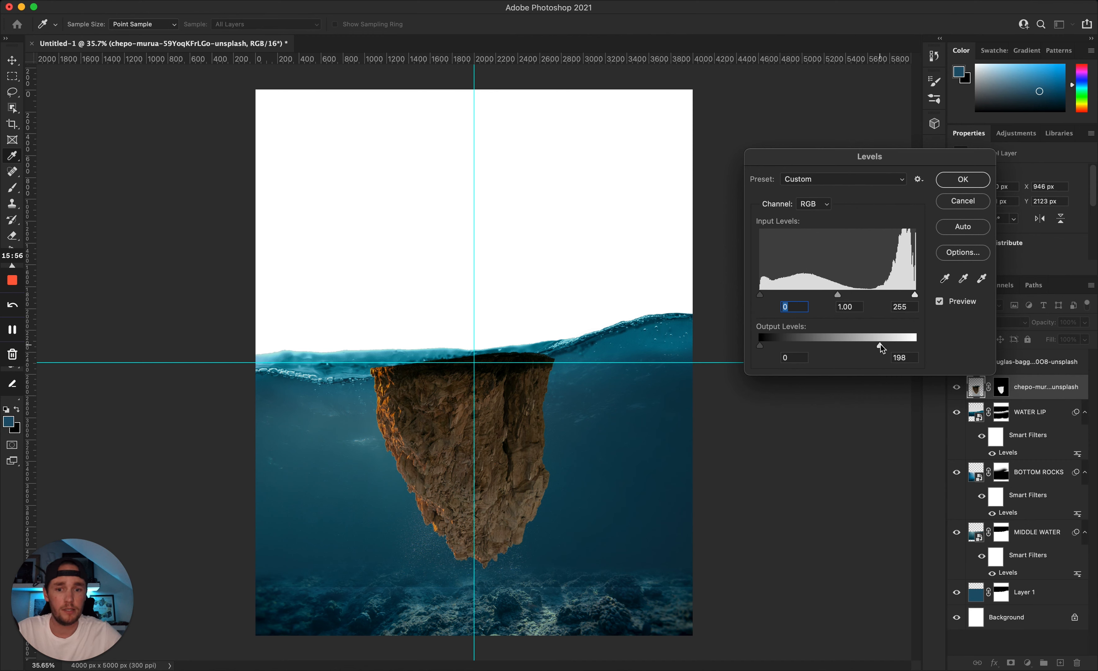
{"action": "left_click_drag", "start_coordinate": [880, 344], "coordinate": [879, 344]}
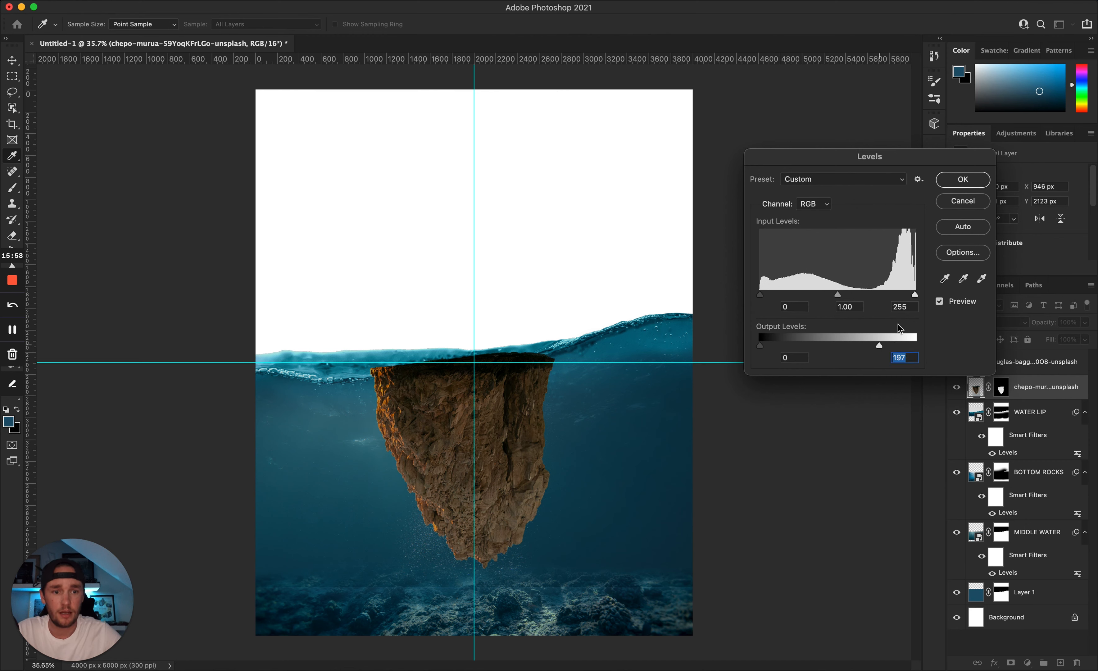